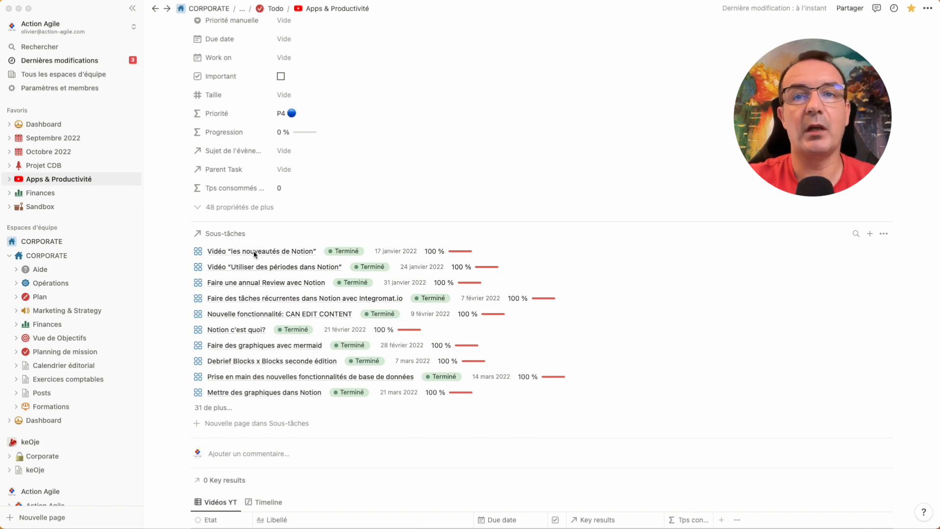
Review the filters of the Vidéos YT table and widen its Key results column to fit the full text
scroll(254, 254, "down", 6)
scroll(290, 250, "down", 10)
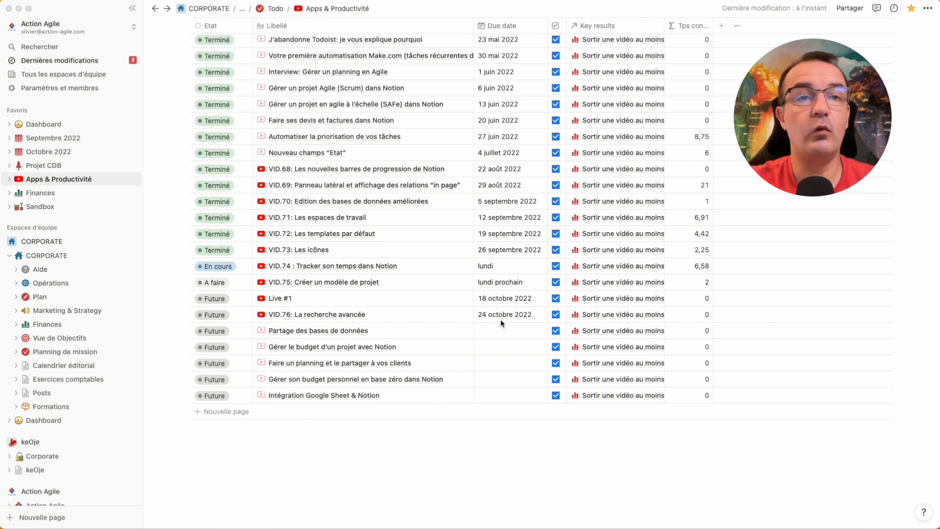
scroll(501, 316, "up", 12)
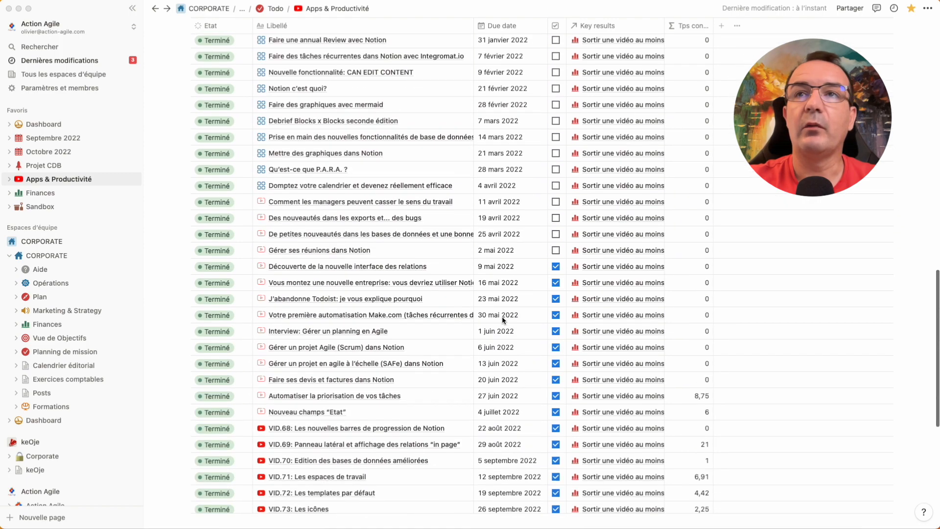
scroll(501, 317, "down", 3)
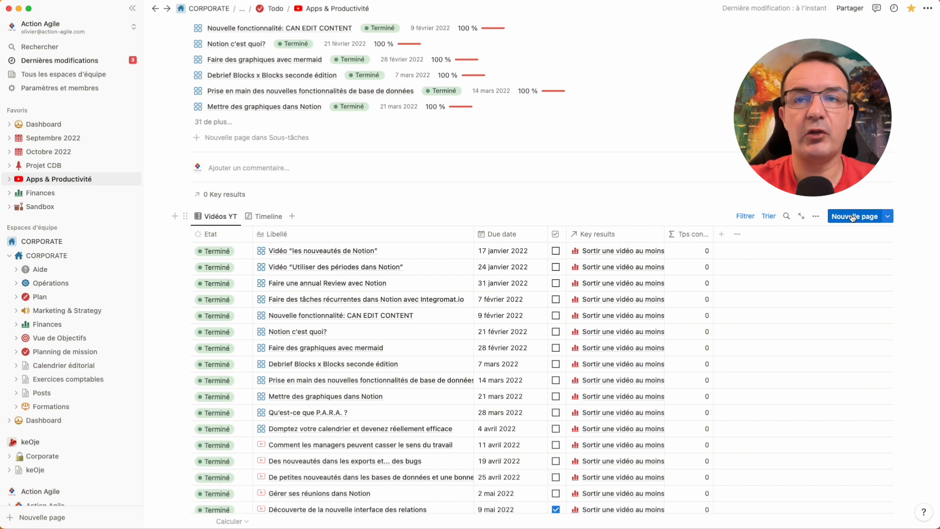
left_click(745, 216)
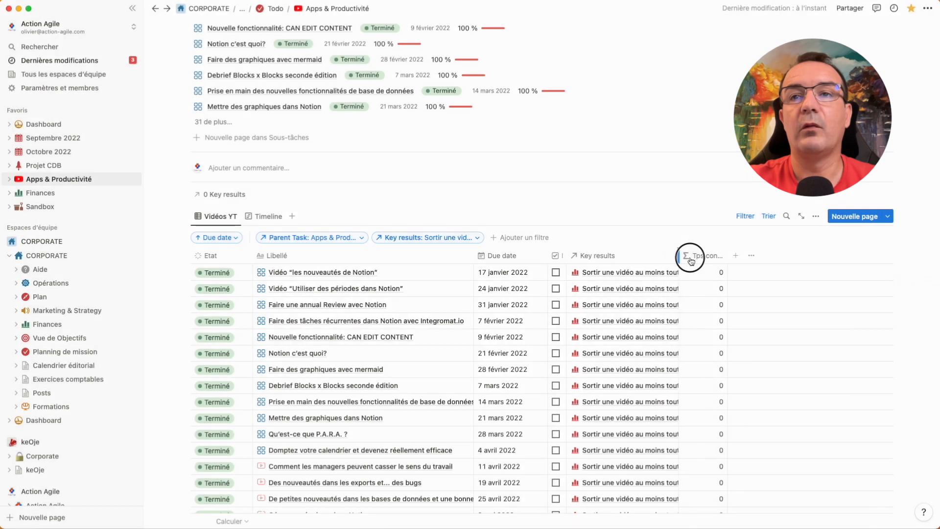
left_click_drag(690, 259, 757, 254)
left_click(744, 216)
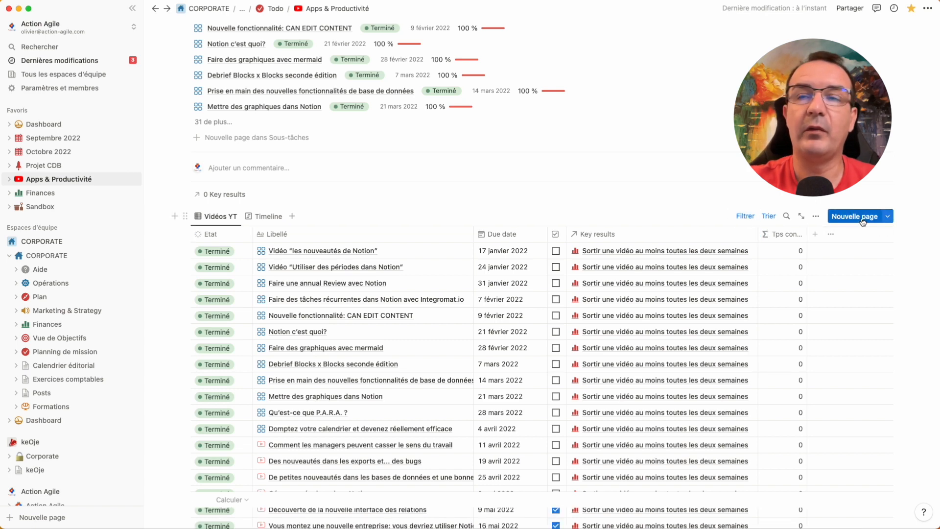
Add a new entry named "Vidéo de test" at the end of the Vidéos YT table
scroll(538, 318, "down", 10)
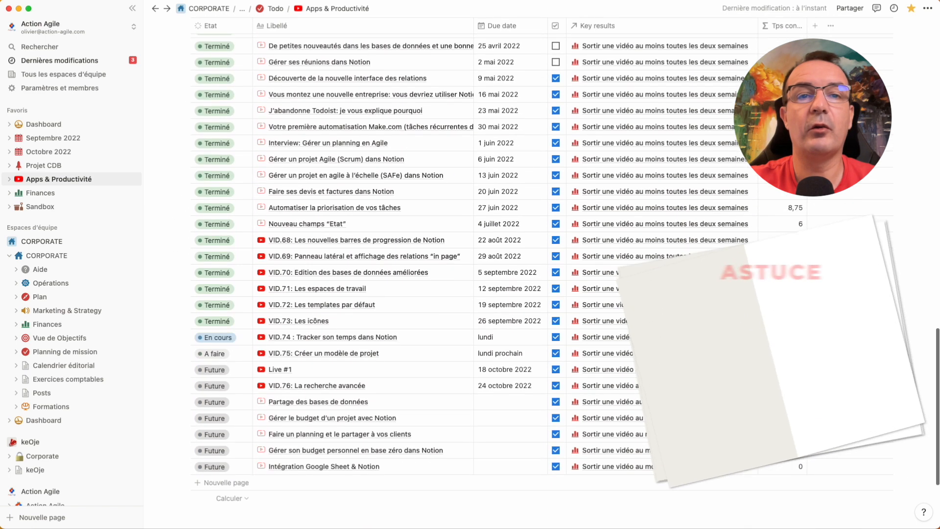
left_click(287, 401)
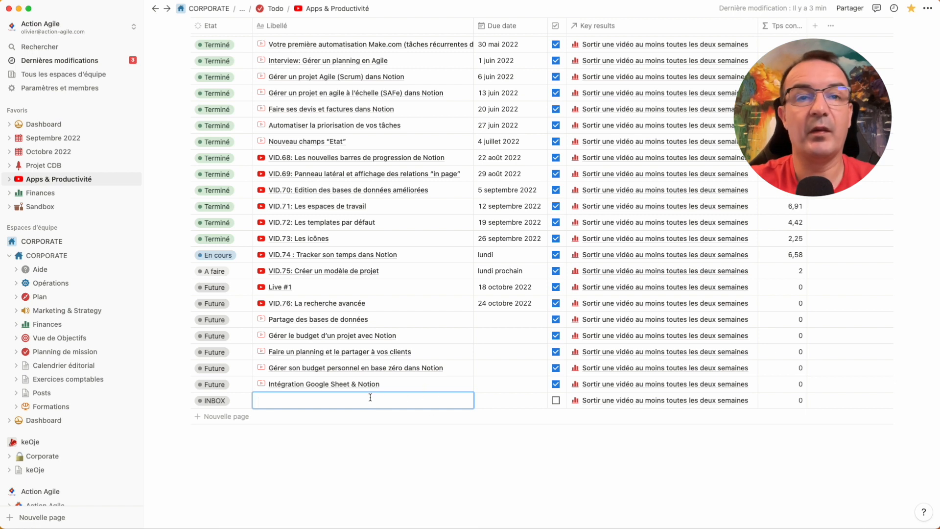
type("Vidéo de test")
key("Return")
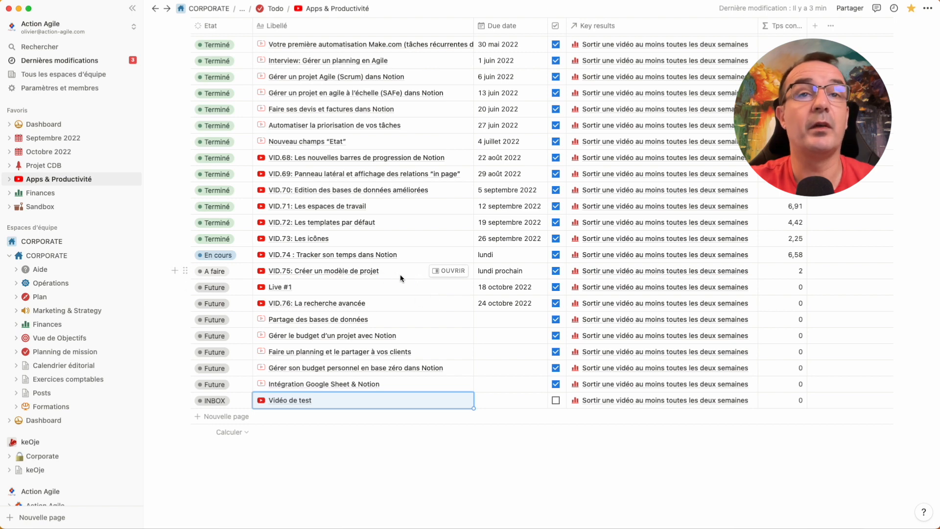
Open the "VID.73: Les icônes" entry to examine its sub-tasks, and close it
left_click(449, 270)
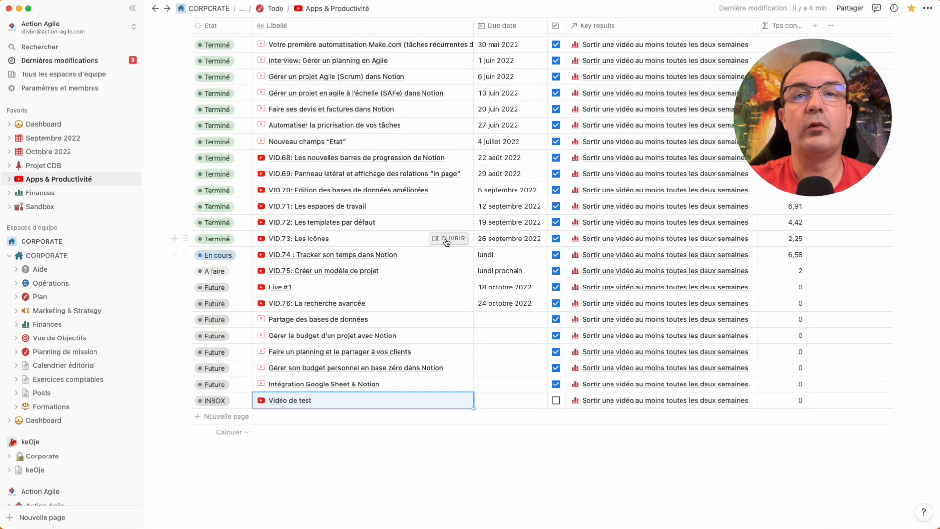
left_click(448, 238)
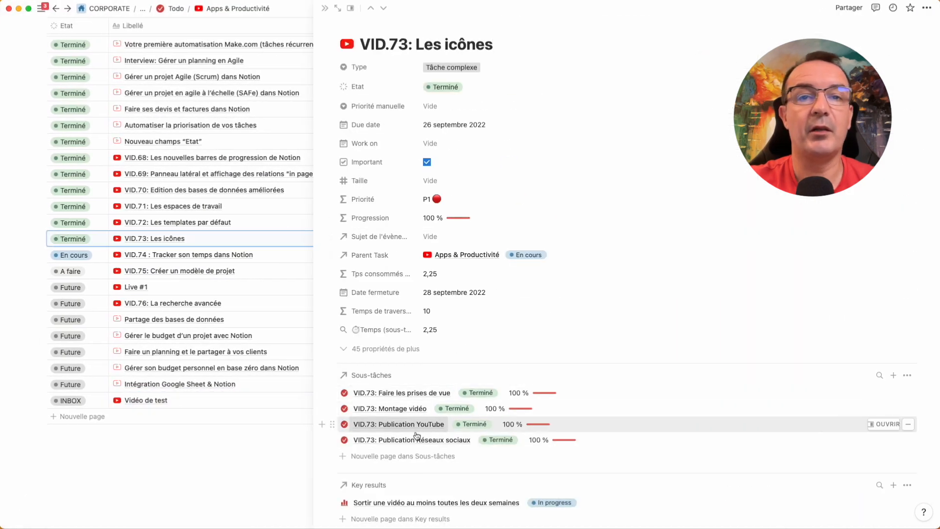
left_click(325, 8)
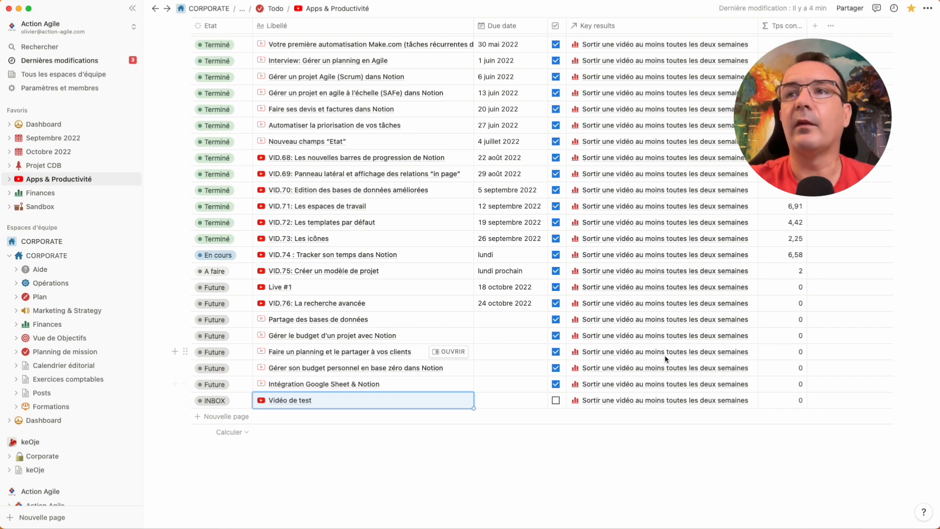
Open the default Vidéo YouTube template for editing, examine its sub-tasks and A FAIRE table, and close it
scroll(671, 353, "up", 10)
scroll(672, 352, "up", 2)
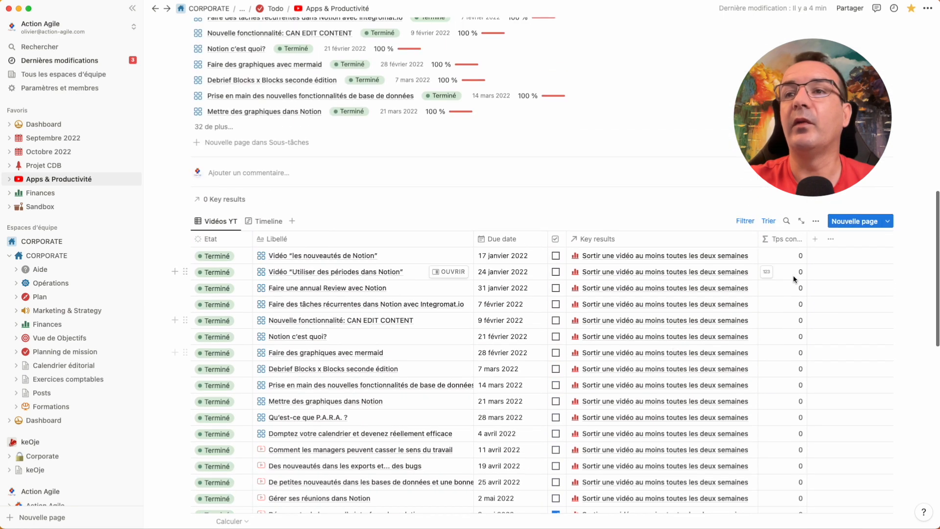
left_click(887, 221)
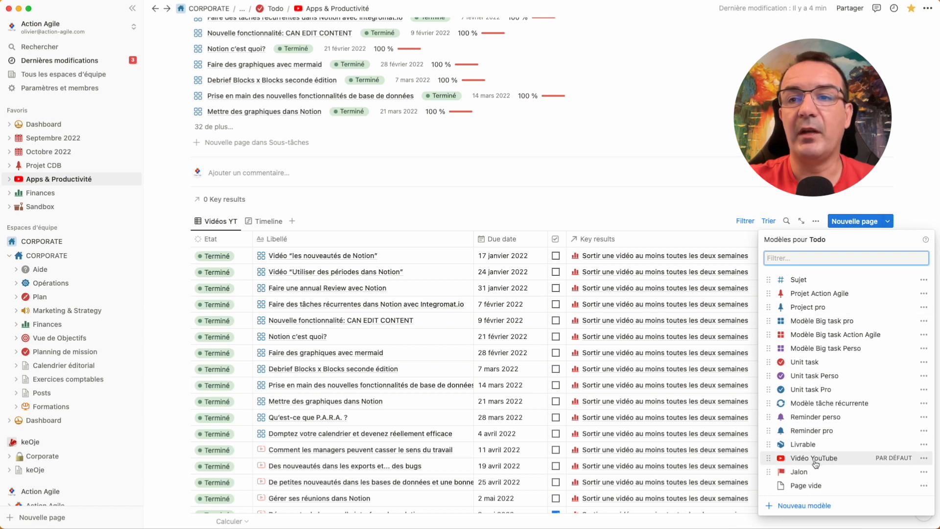
left_click(923, 458)
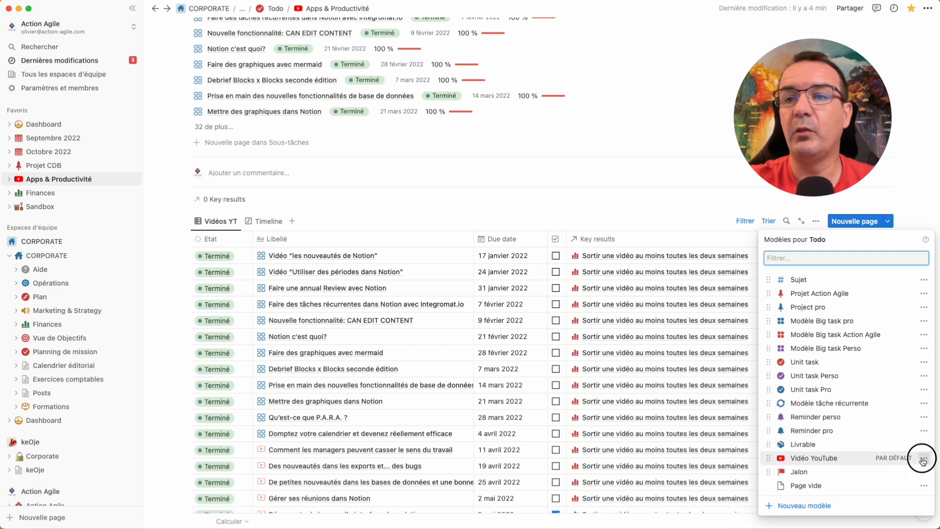
left_click(865, 451)
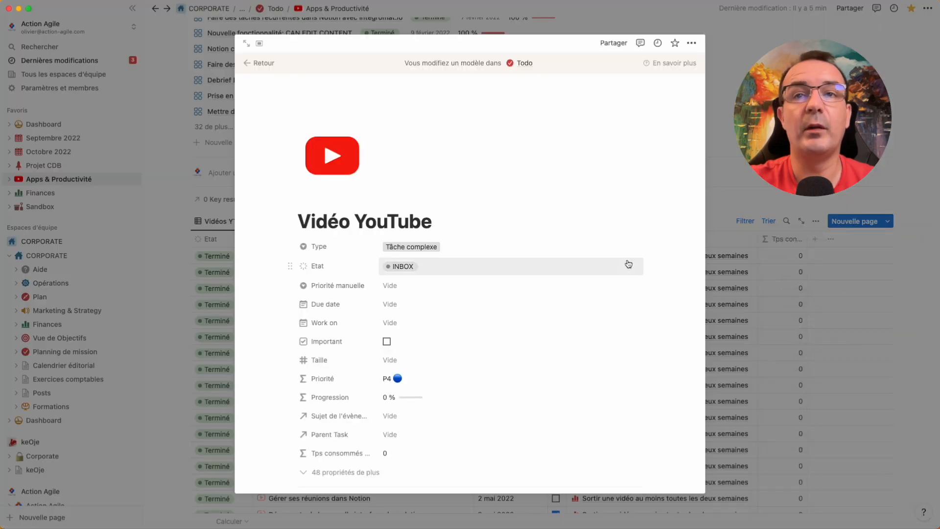
scroll(624, 268, "down", 5)
scroll(622, 269, "down", 2)
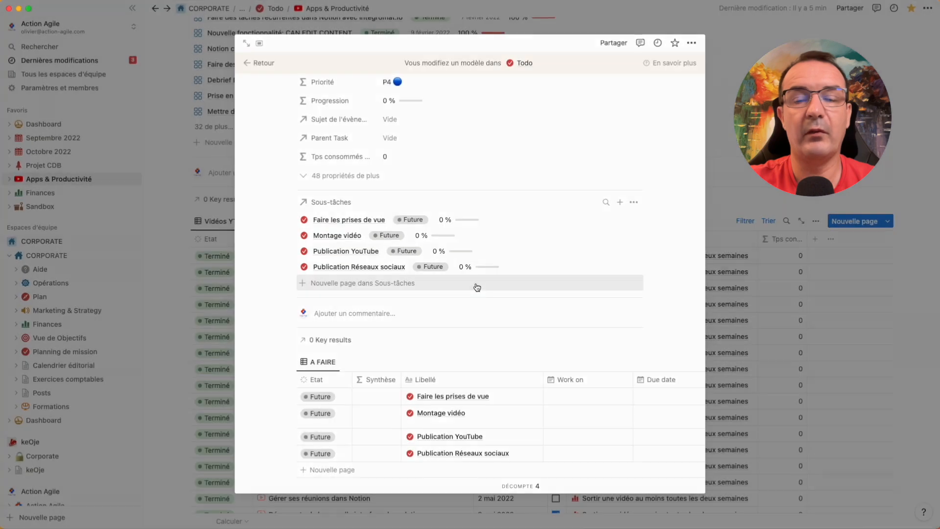
scroll(483, 288, "down", 2)
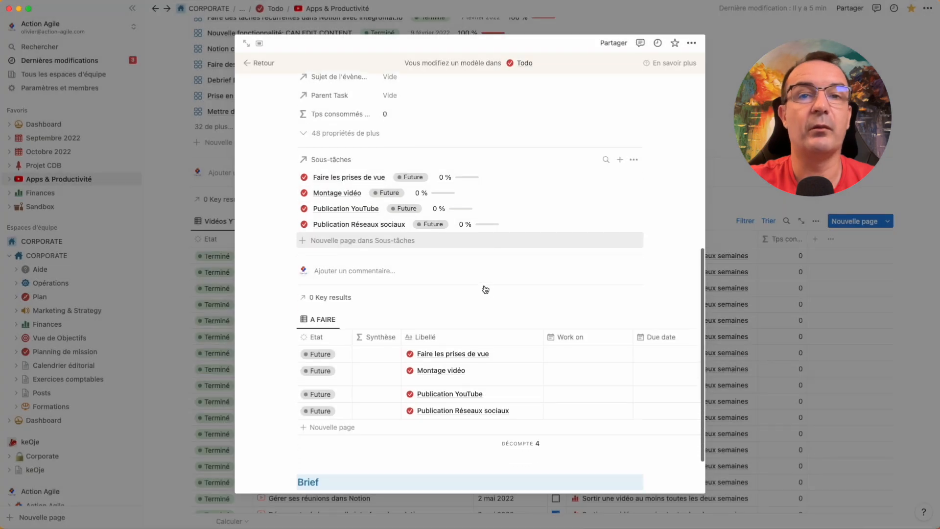
left_click(581, 10)
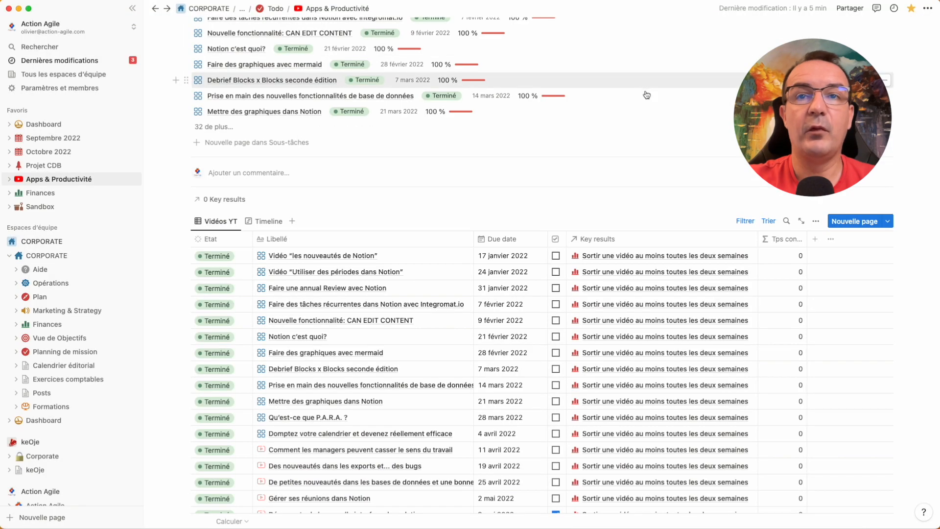
In the "Vidéo de test" entry, rename the first sub-task to "Faire les prises de vue TOTO"
scroll(556, 392, "down", 10)
scroll(556, 392, "down", 3)
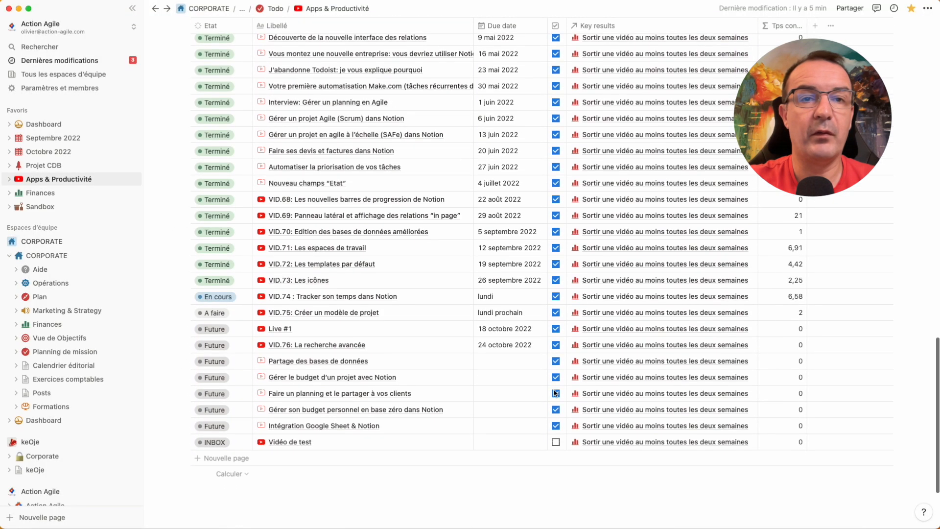
left_click(460, 443)
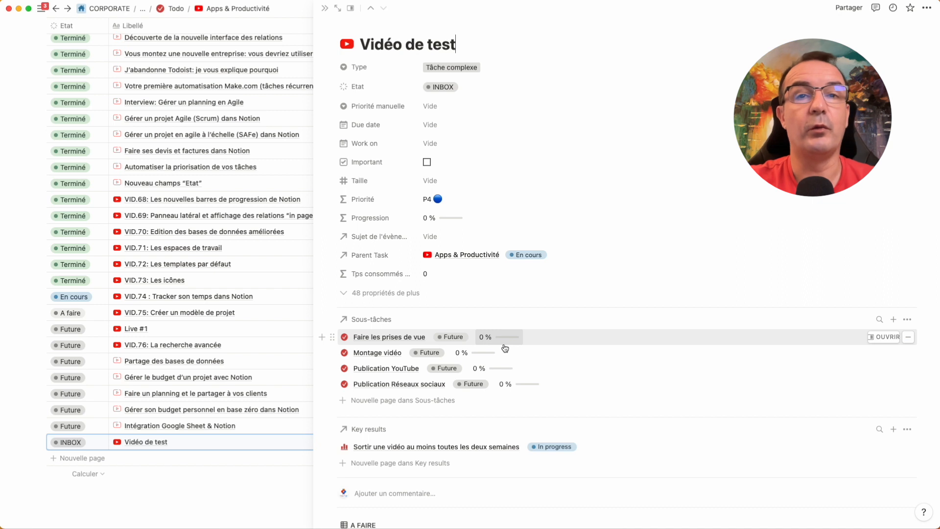
left_click(419, 337)
type("TOTO")
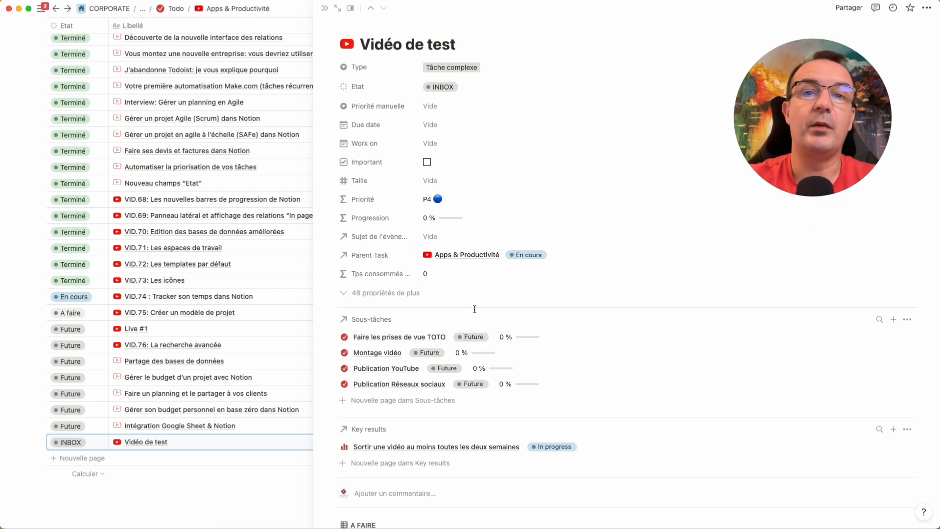
scroll(475, 310, "down", 4)
left_click(324, 10)
Reopen the Vidéo YouTube template to check whether the sub-task renaming also affects its sub-task list
scroll(636, 152, "up", 10)
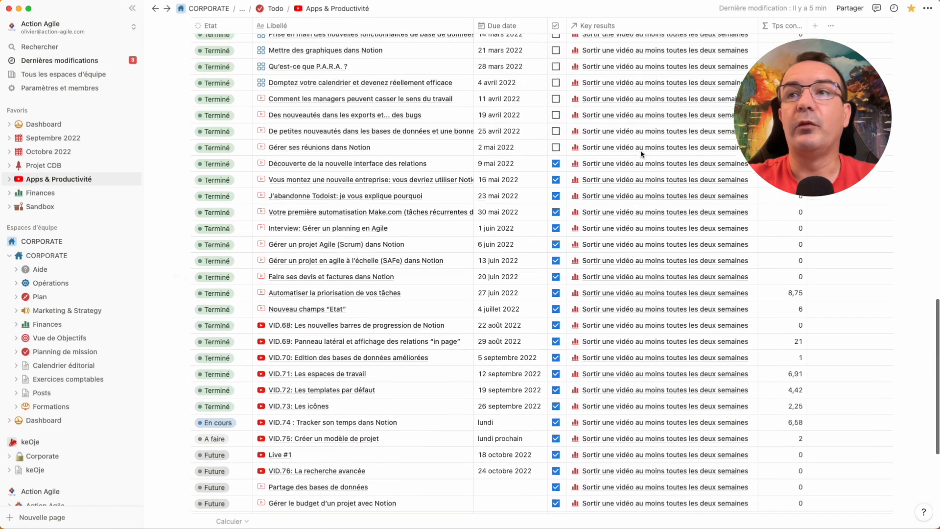
left_click(890, 215)
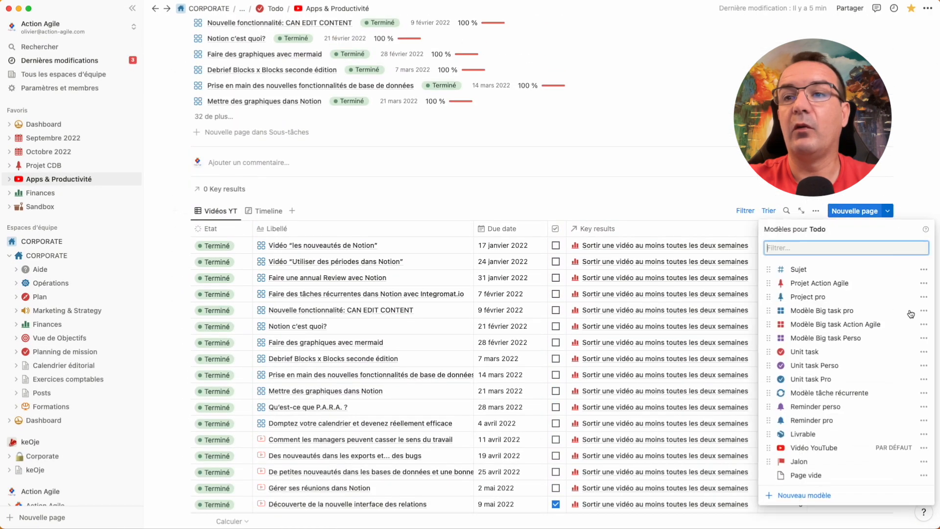
left_click(923, 447)
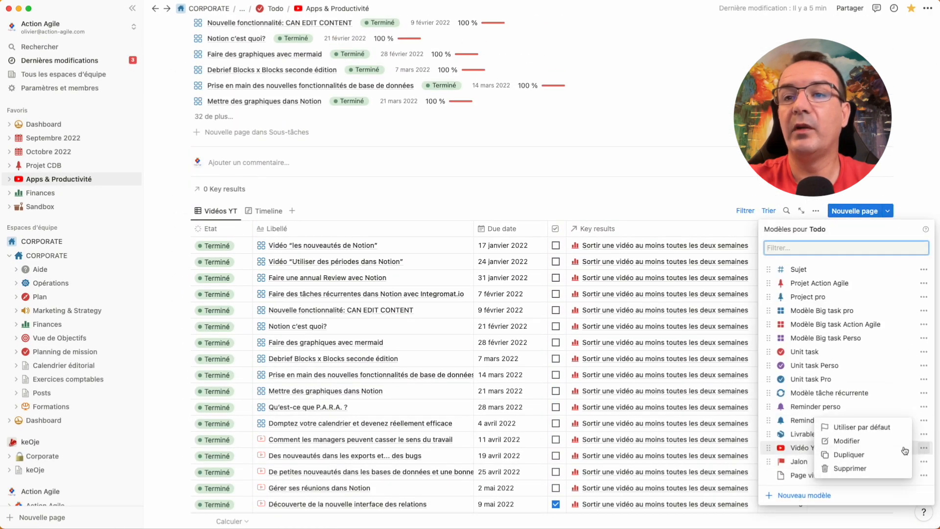
left_click(856, 440)
scroll(579, 332, "down", 10)
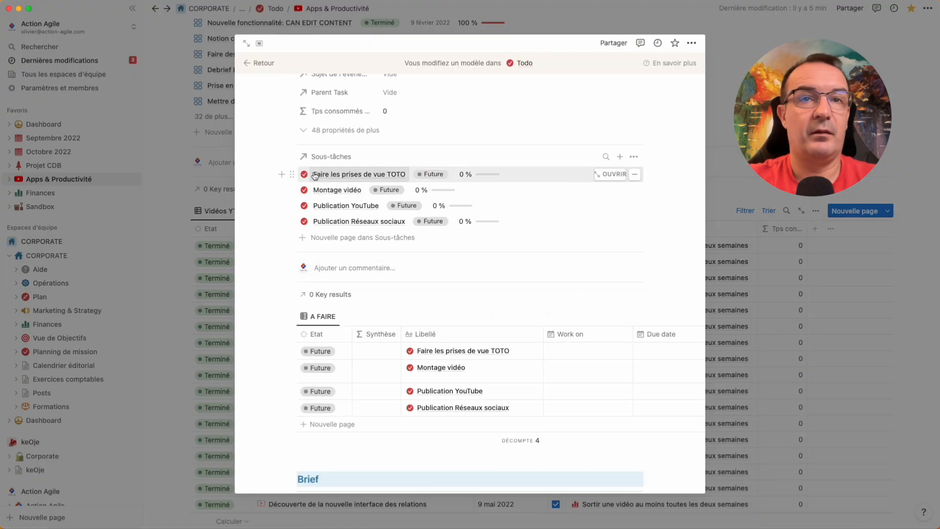
key("Escape")
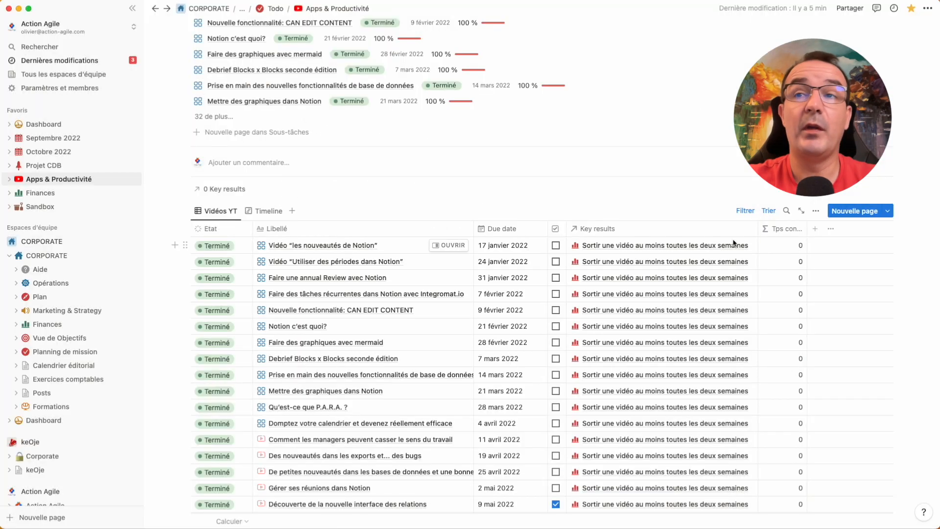
Add a new entry named "Vidéo de test 2" to the Vidéos YT table and check its sub-tasks
scroll(705, 327, "down", 10)
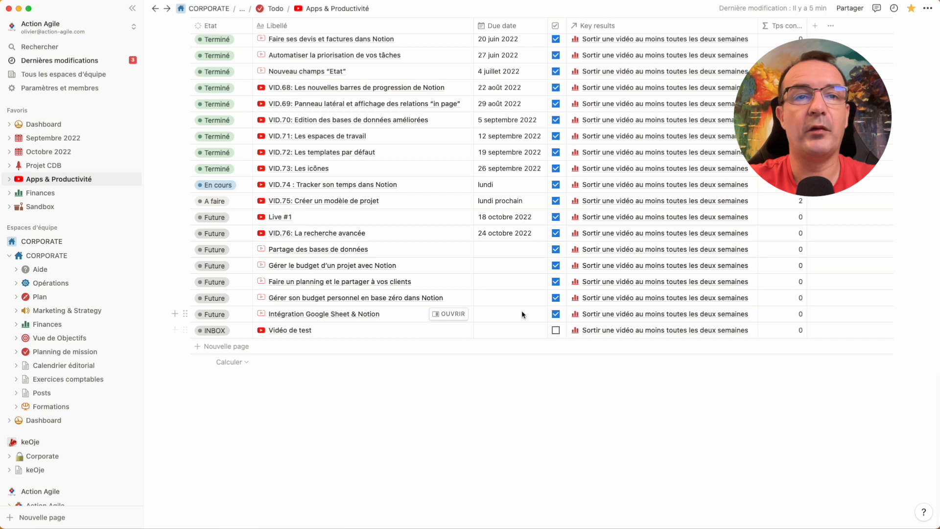
left_click(227, 346)
type("Vidéo de test 2")
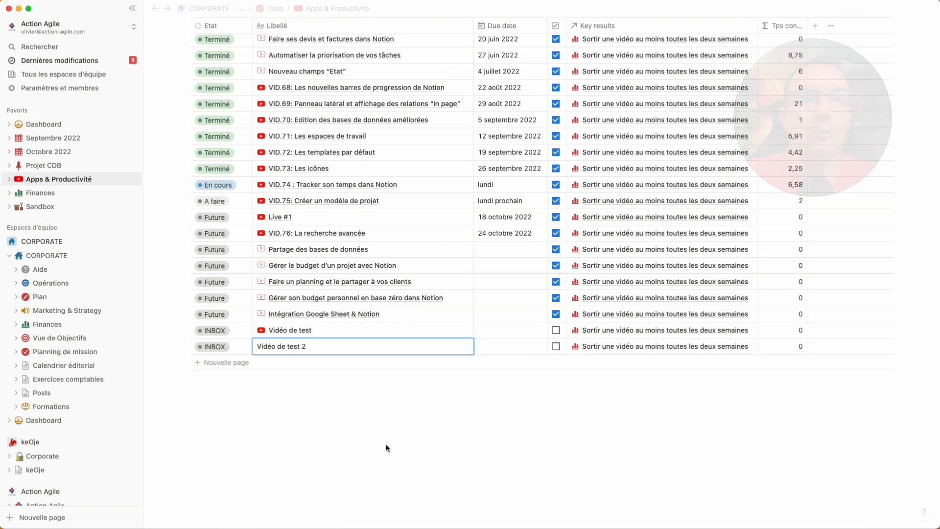
left_click(399, 439)
left_click(450, 345)
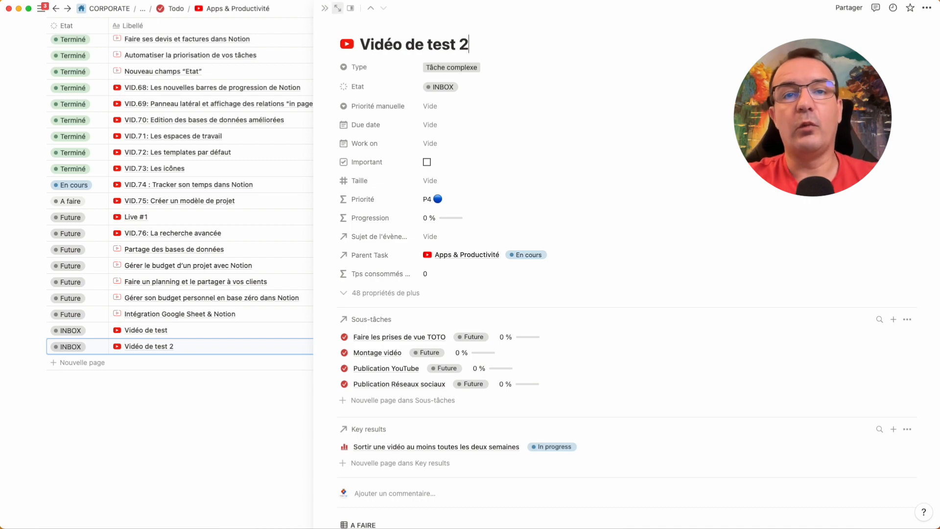
left_click(325, 9)
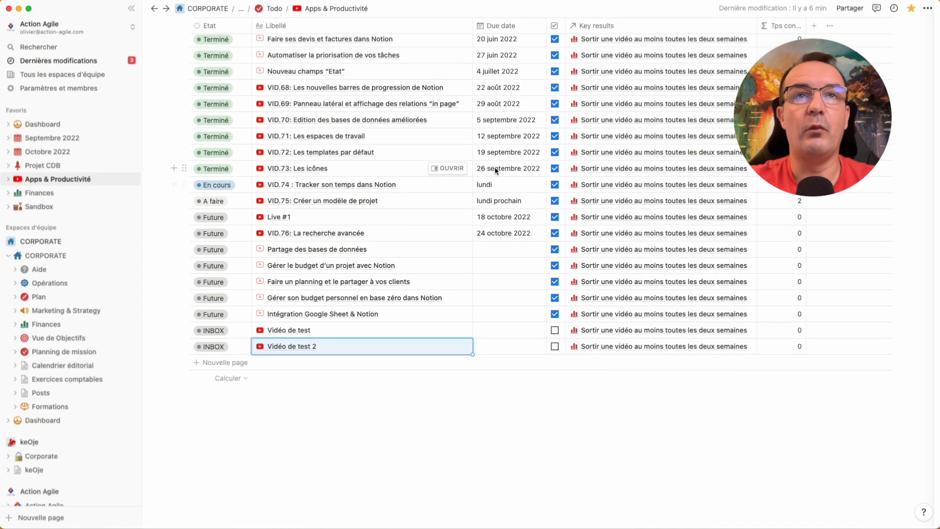
Inspect the Vidéo YouTube template's properties and sub-tasks once more, and return to the test entries at the table's end
scroll(528, 164, "up", 11)
left_click(886, 207)
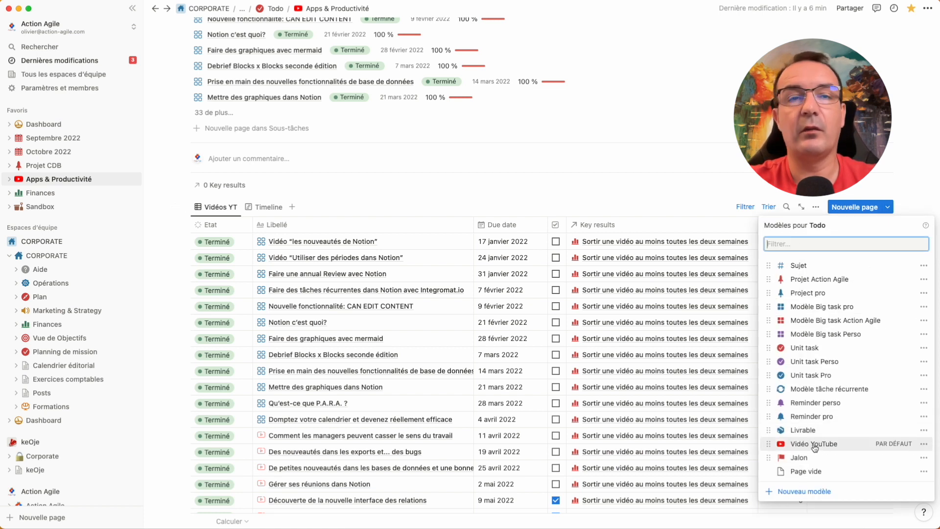
left_click(922, 444)
left_click(847, 436)
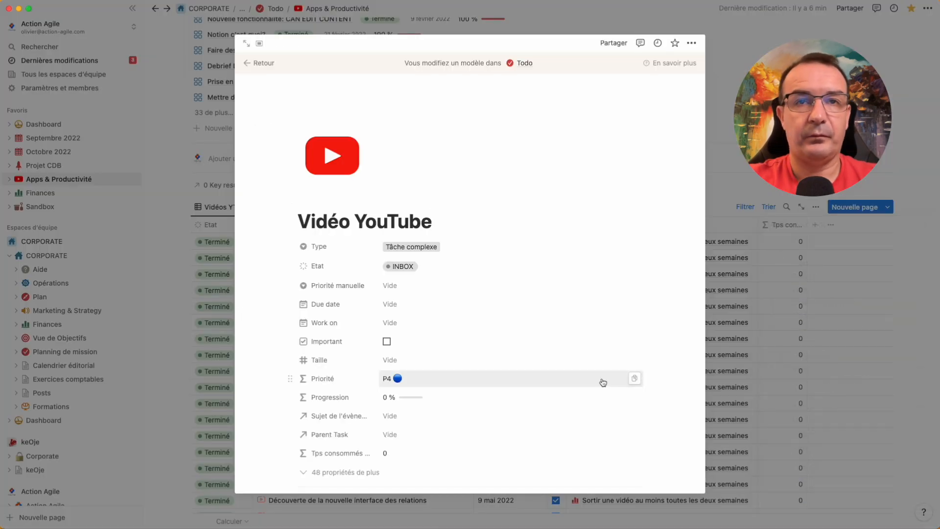
scroll(604, 382, "down", 5)
scroll(603, 383, "down", 2)
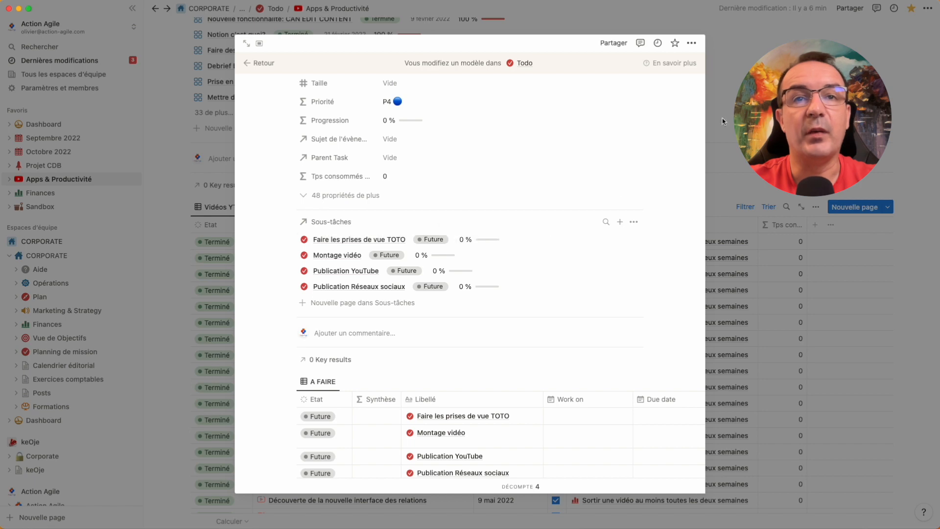
key("Escape")
scroll(644, 293, "down", 10)
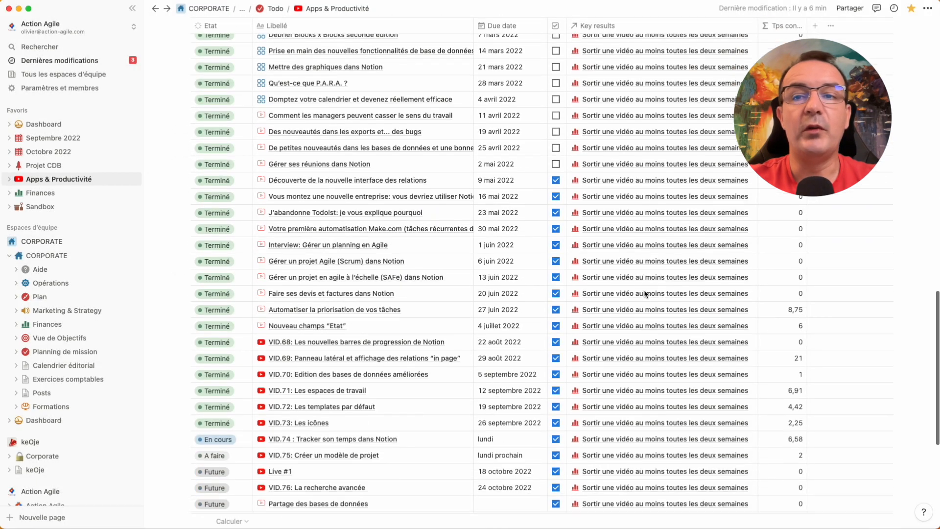
scroll(644, 294, "down", 2)
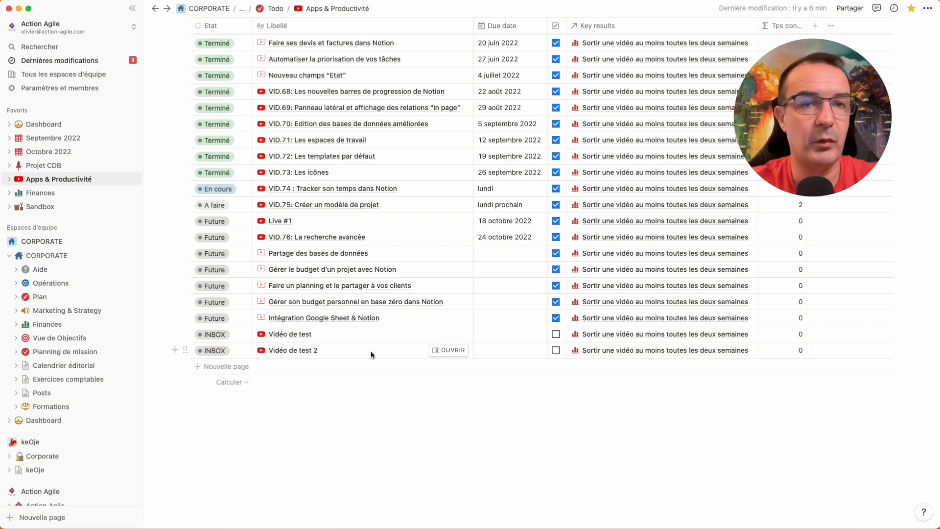
In the "Vidéo de test" entry, set the status of the "Faire les prises de vue TOTO" sub-task to Terminé and close the entry
left_click(449, 334)
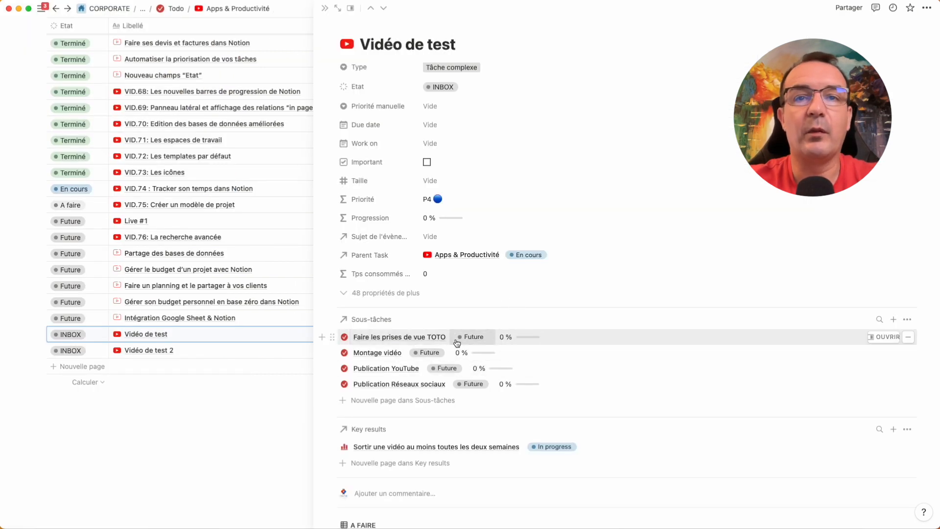
left_click(473, 336)
left_click(477, 290)
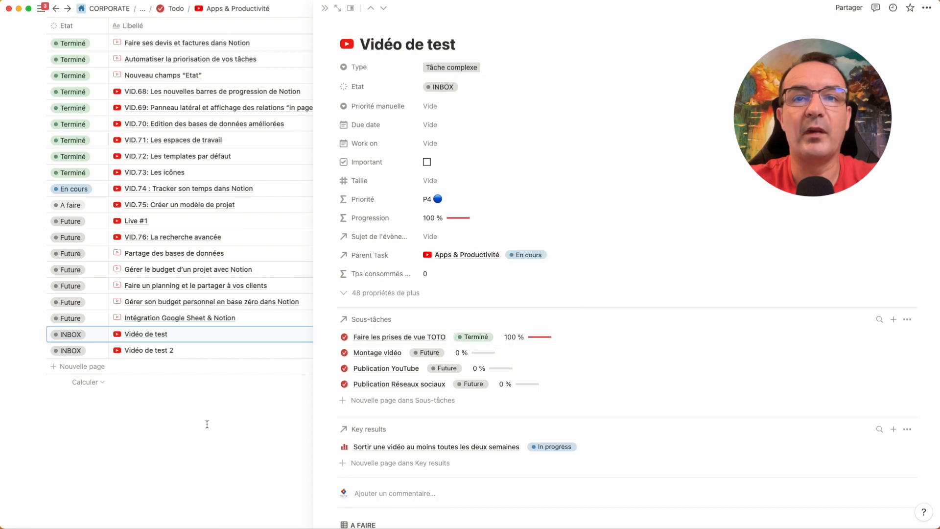
left_click(207, 424)
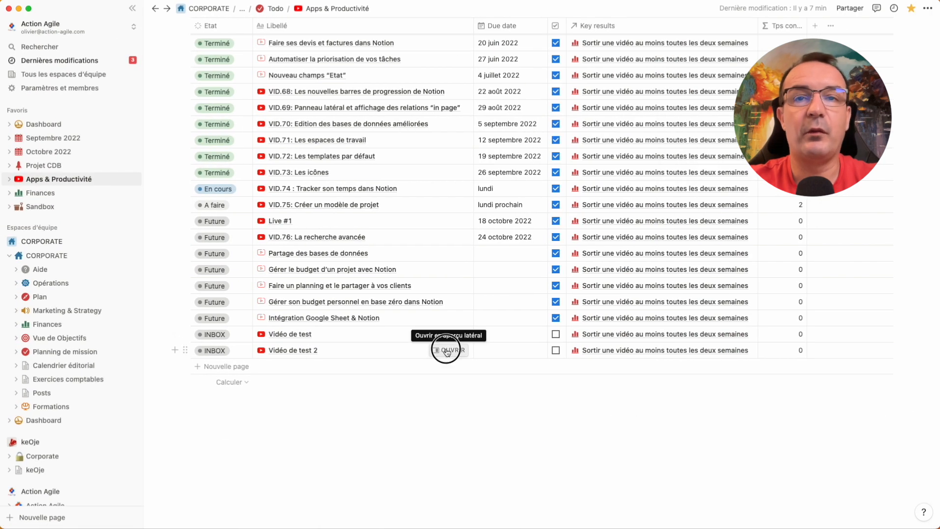
Check the same sub-task in the "Vidéo de test 2" entry and set its status back to Future
left_click(447, 350)
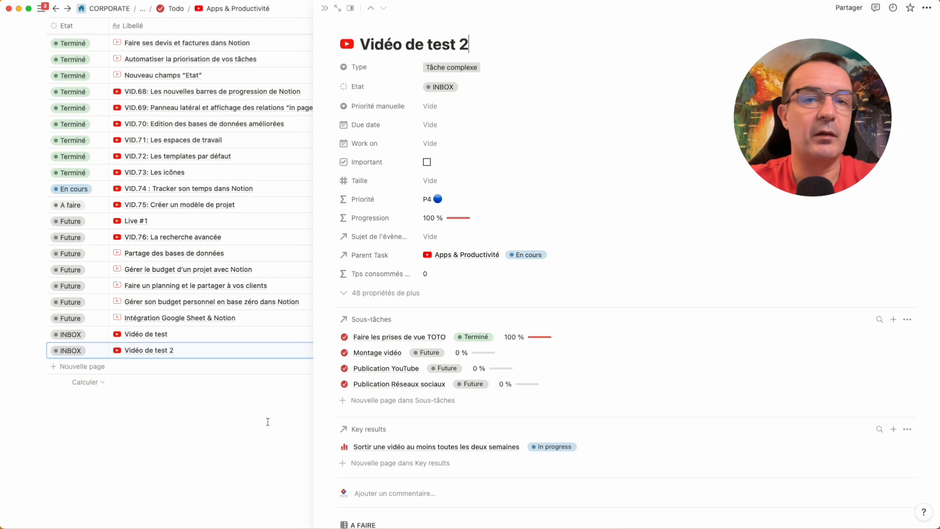
left_click(473, 337)
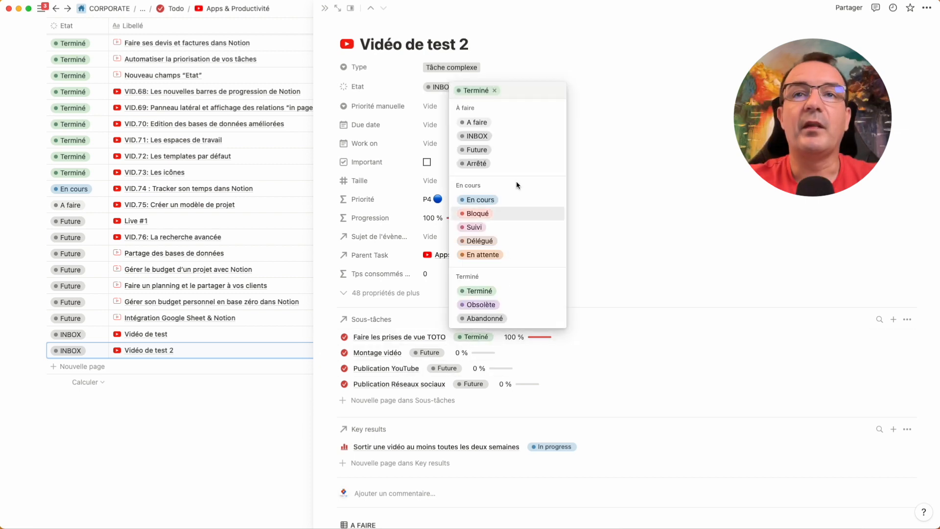
left_click(478, 149)
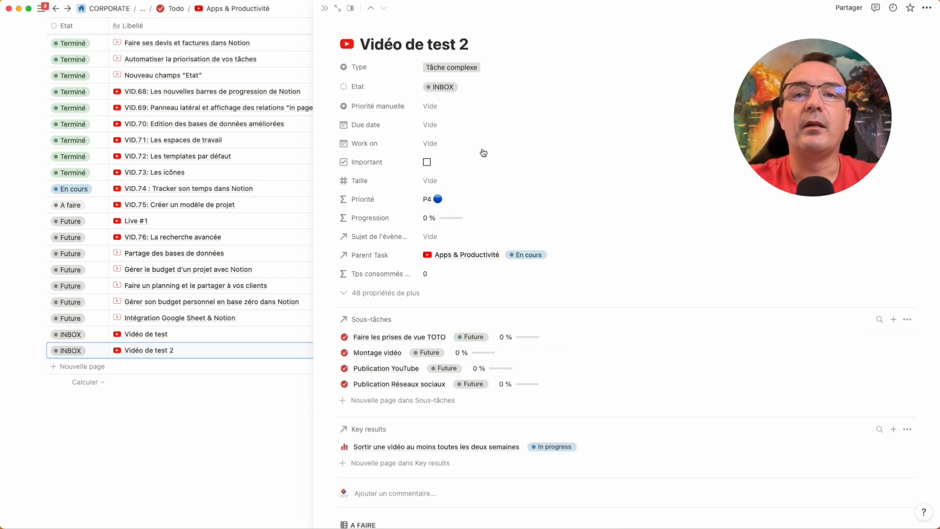
Rename the first sub-task as "Faire les prises de vue" and close the entry's side preview
left_click(442, 340)
key("BackSpace")
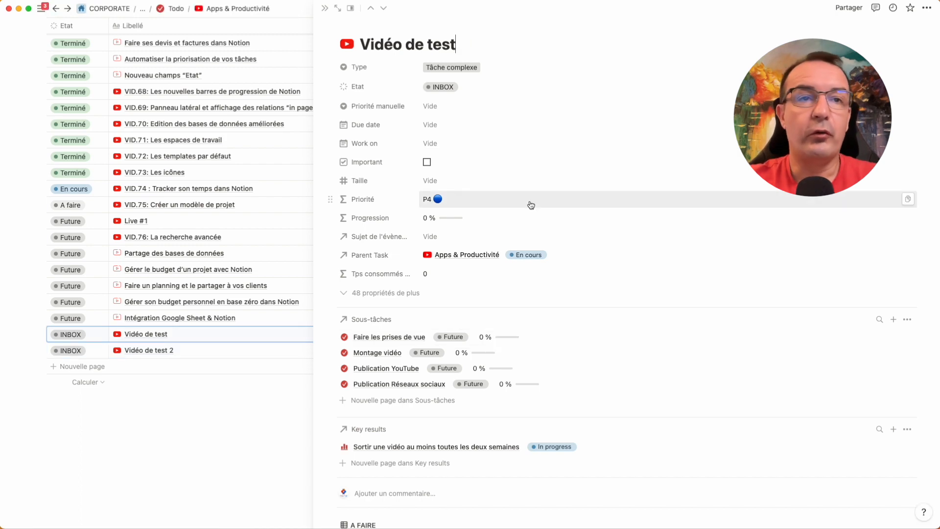
left_click(326, 9)
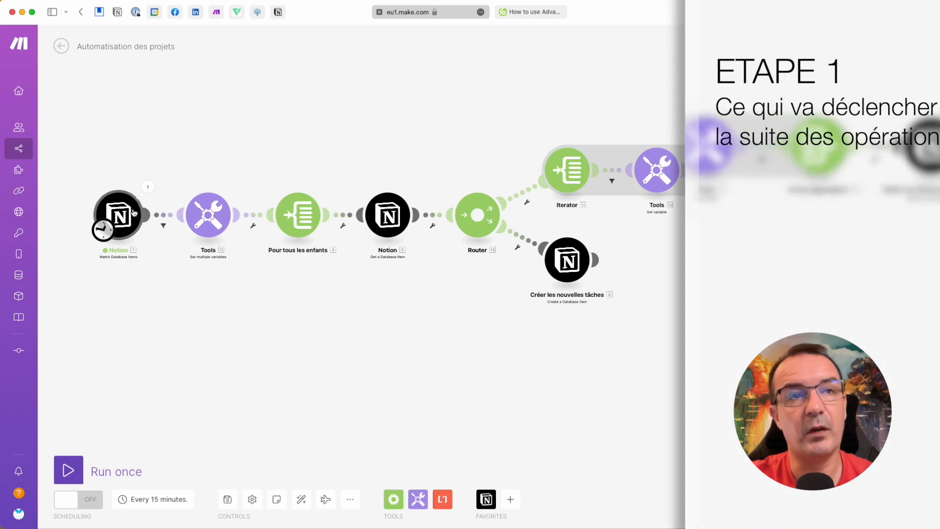
In Make's "Automatisation des projets" scenario, review the schedule settings and the configuration of the Watch Database Items trigger
left_click(104, 230)
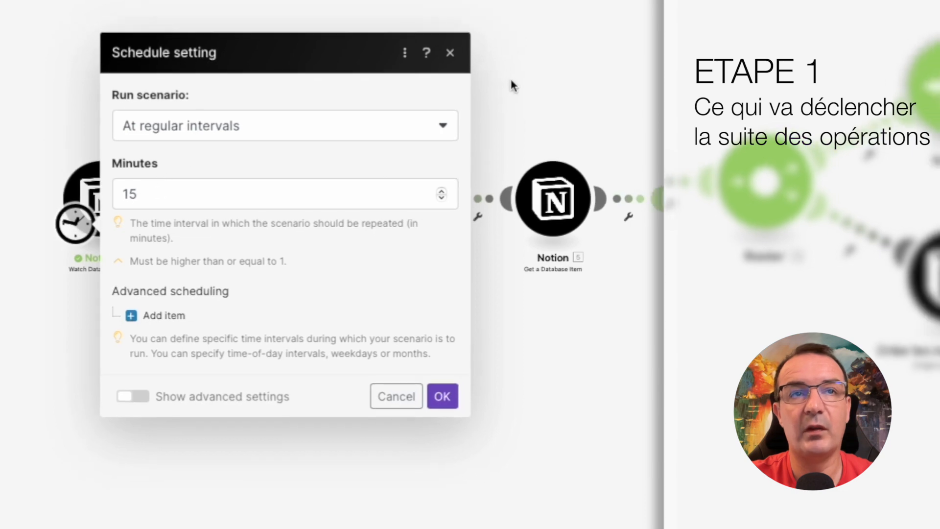
left_click(512, 83)
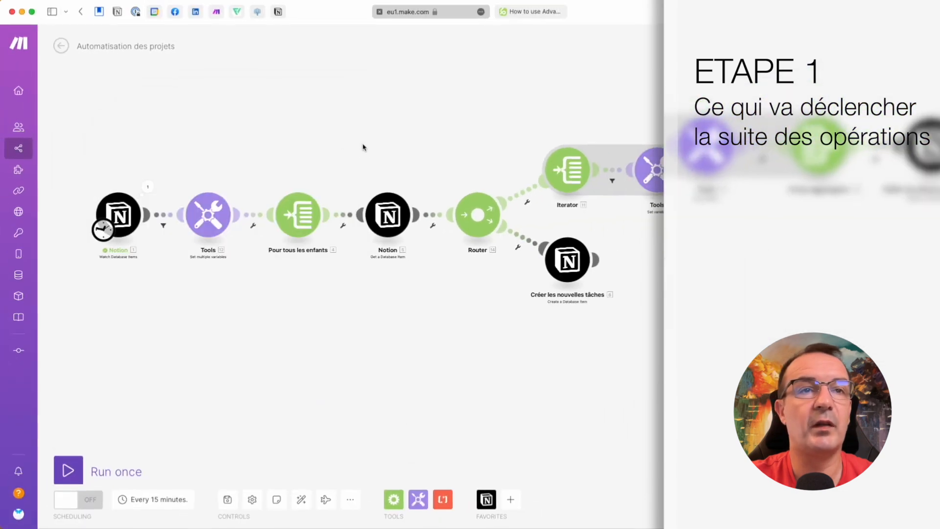
left_click(98, 198)
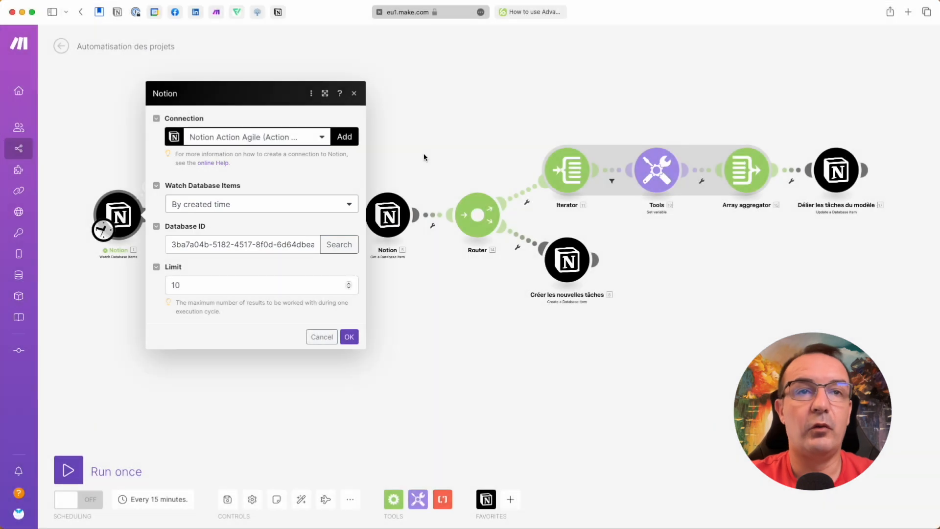
left_click(425, 155)
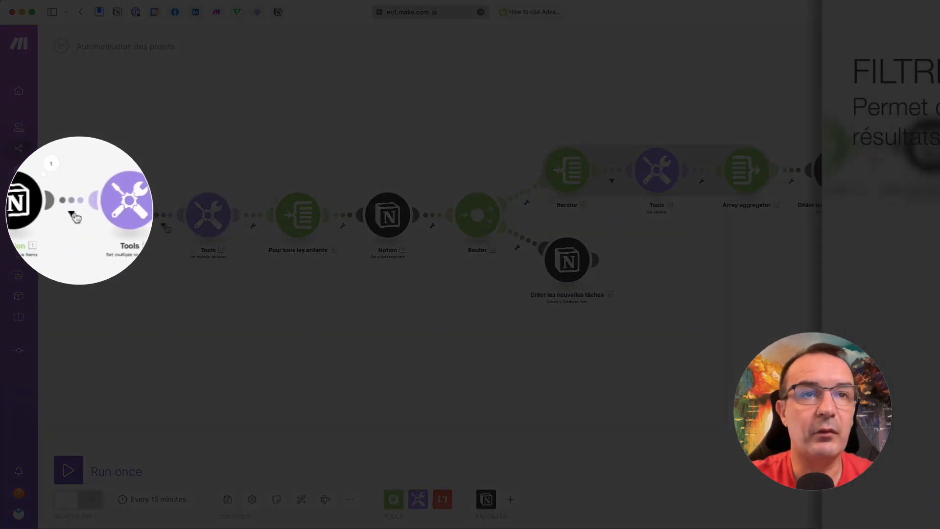
Review the filter conditions after the trigger and the Parent Name and Parent ID variables in the Set multiple variables module
left_click(164, 227)
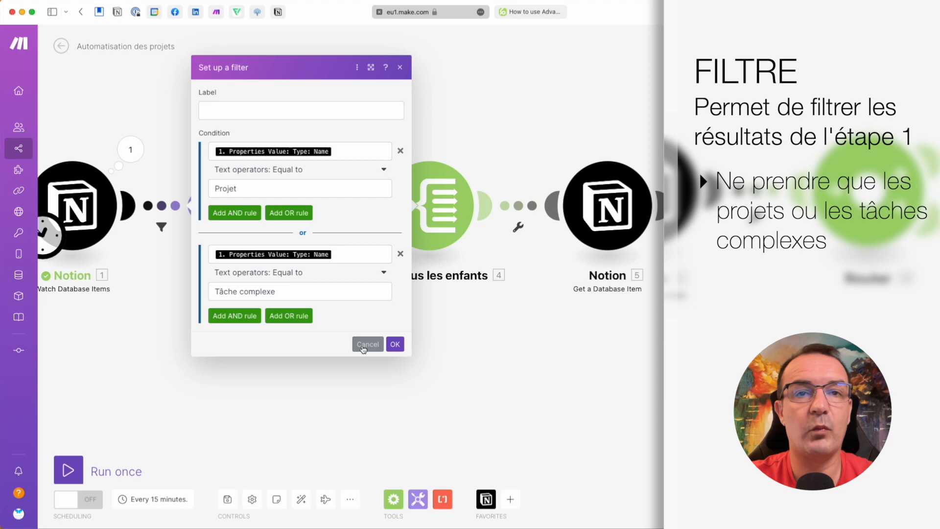
left_click(501, 493)
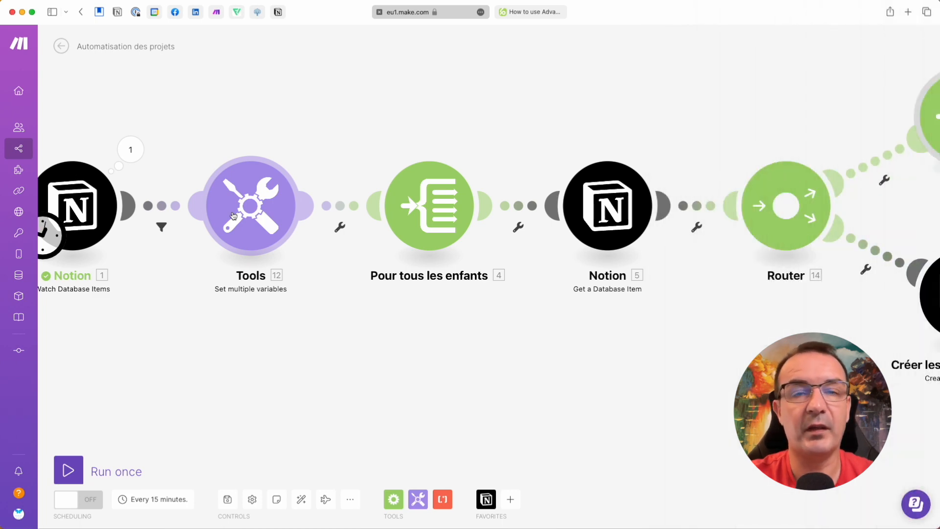
left_click(257, 217)
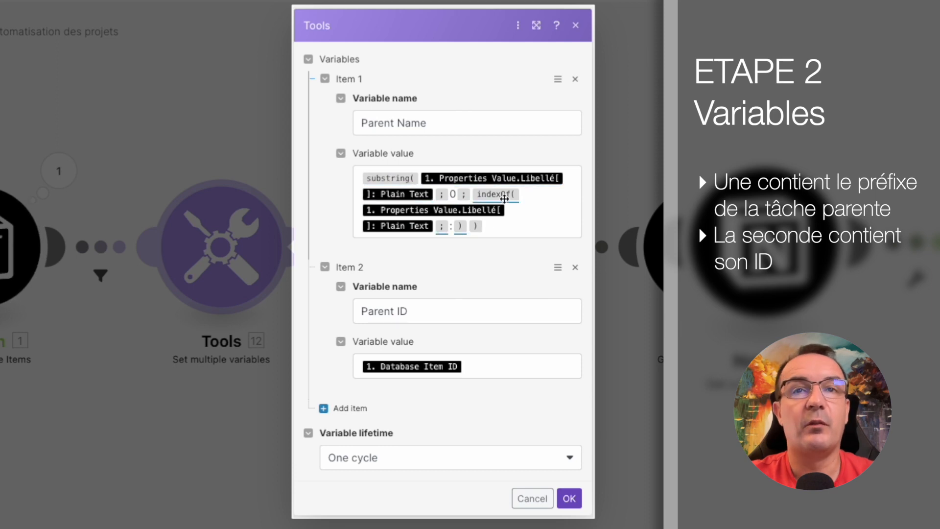
mouse_move(504, 198)
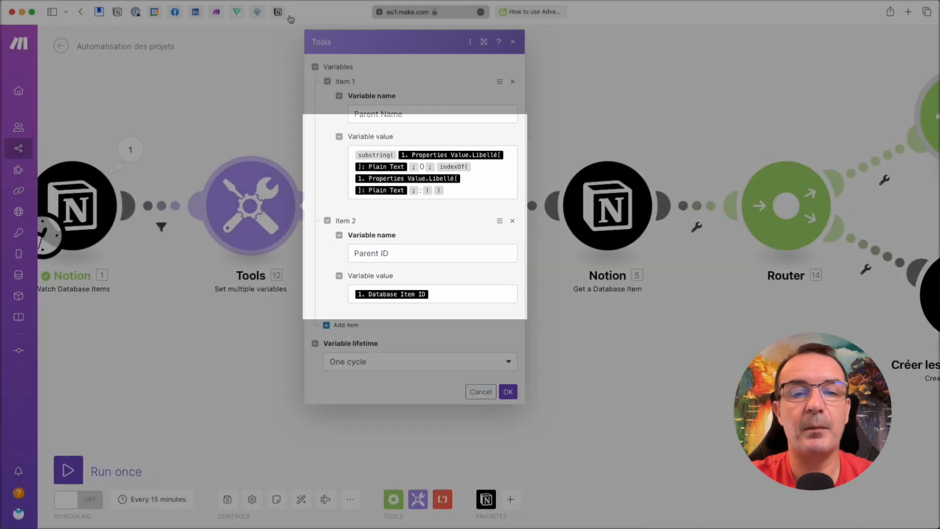
key("super+Tab")
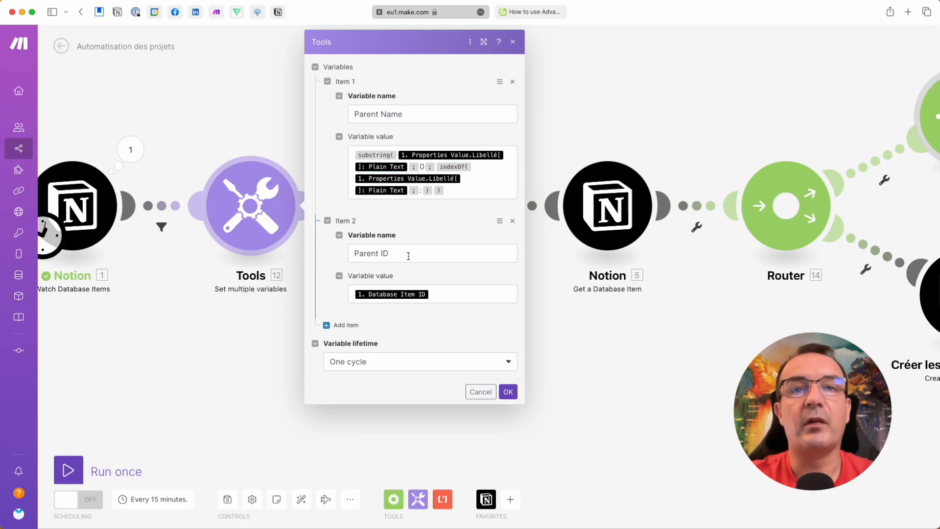
left_click(447, 293)
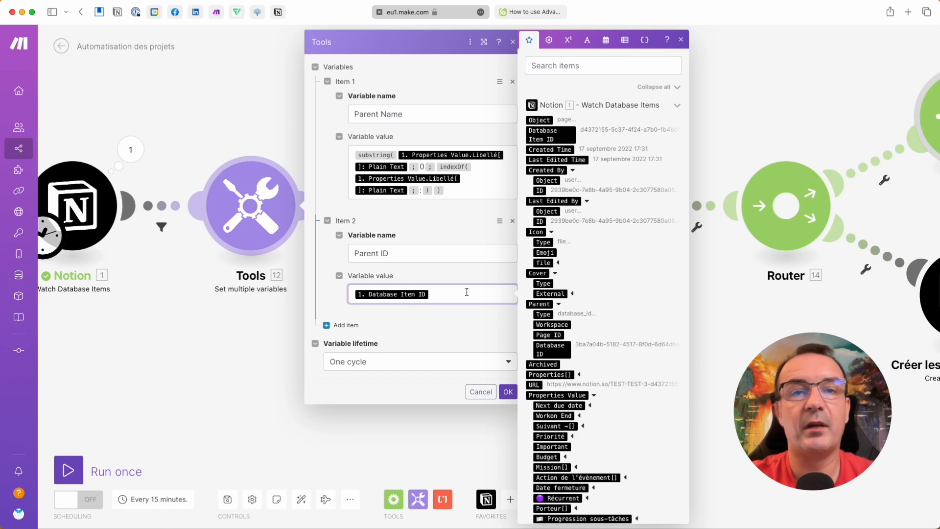
left_click(507, 391)
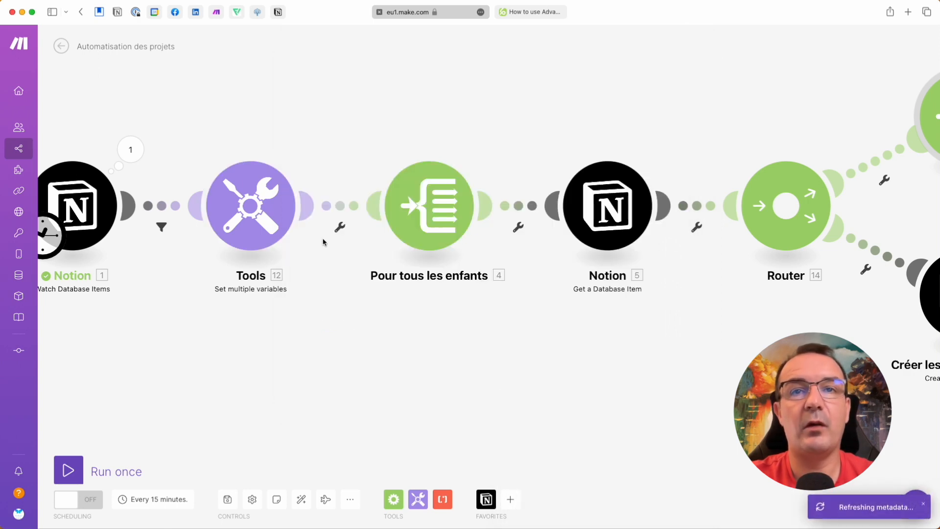
Inspect which array the "Pour tous les enfants" iterator loops over
left_click(437, 207)
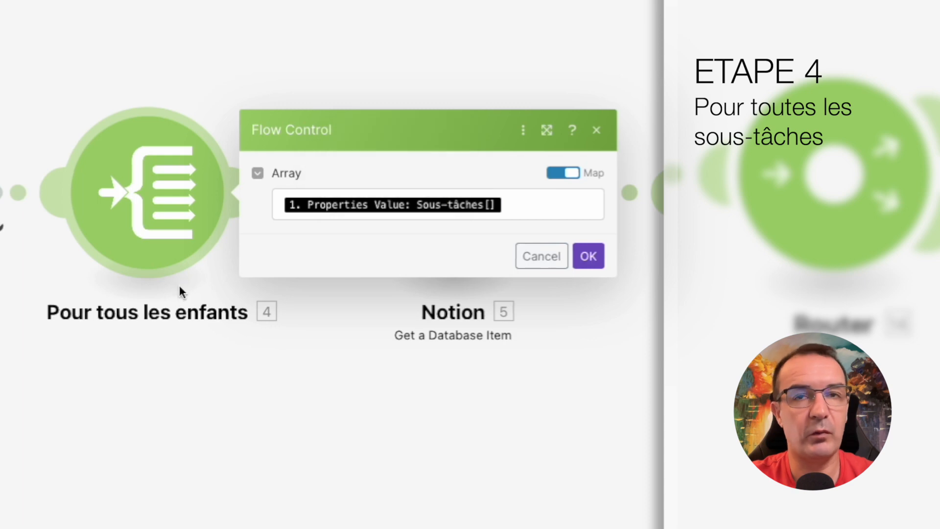
left_click(171, 36)
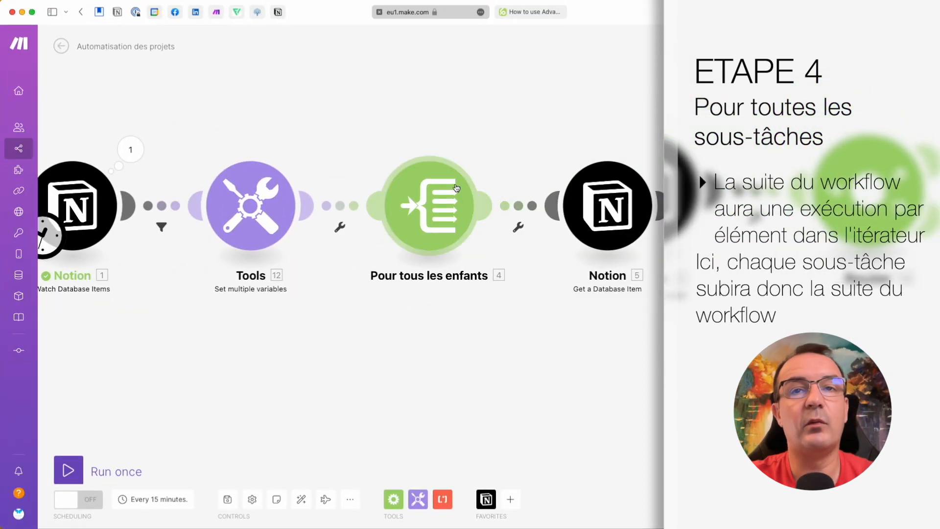
left_click(454, 192)
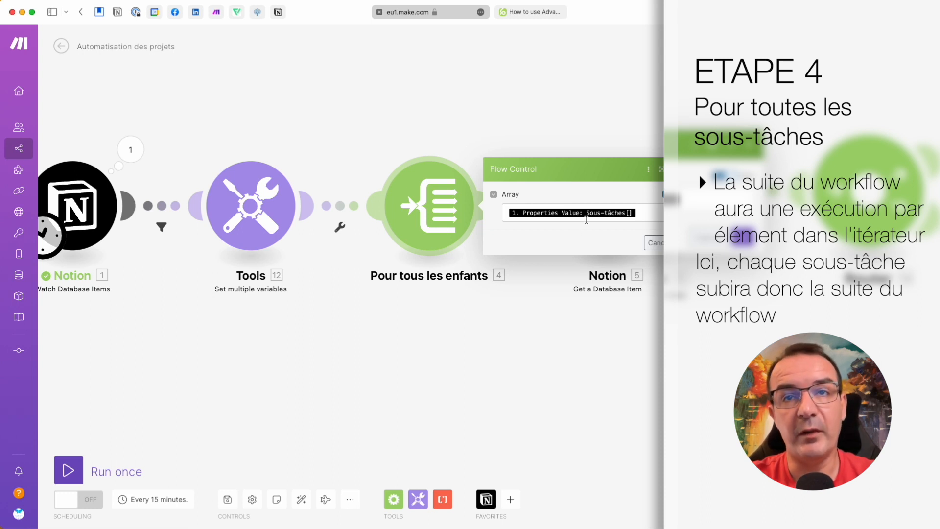
left_click(636, 135)
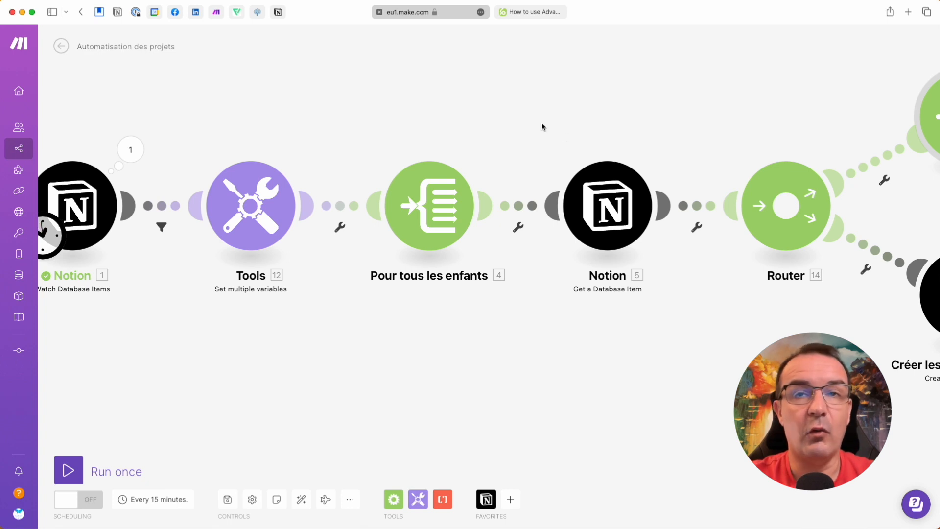
Inspect the Get a Database Item module and the source of its Database Item ID
left_click_drag(571, 115, 335, 115)
left_click(370, 206)
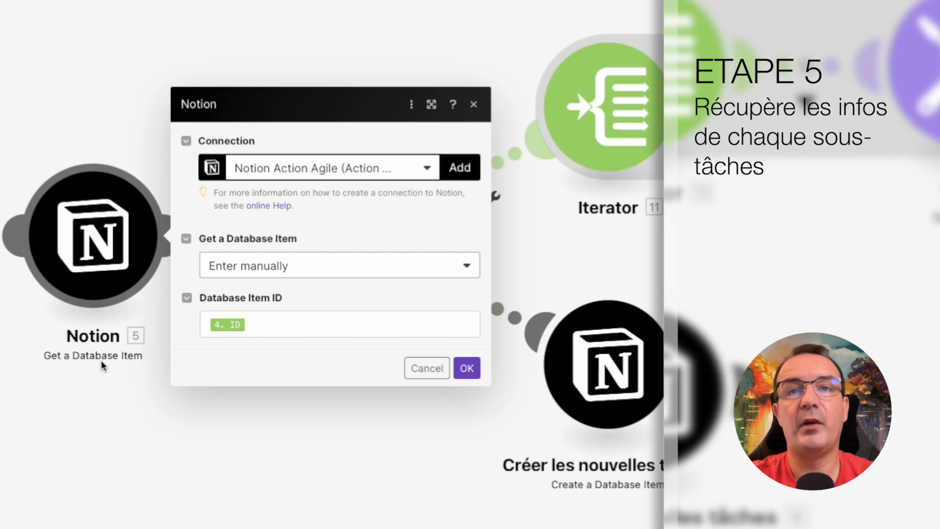
left_click(240, 324)
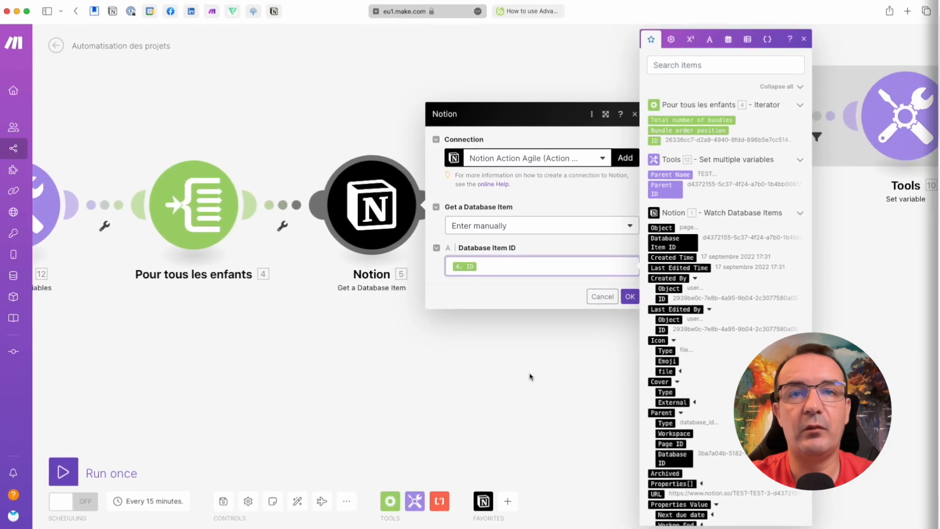
left_click(376, 455)
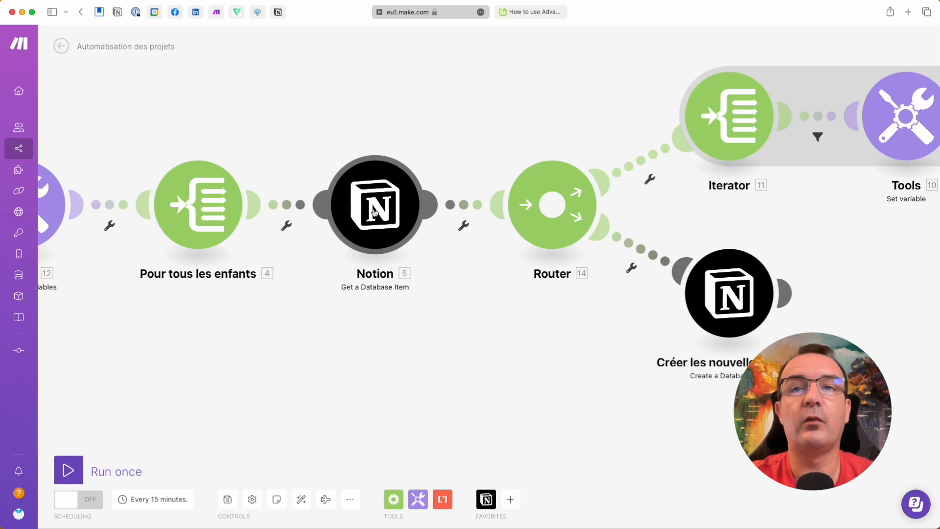
Follow the router to the "Créer les nouvelles tâches" module and examine its field mappings, from Libellé through Pillar, Parent Task and Taille to Type
left_click_drag(491, 142, 241, 142)
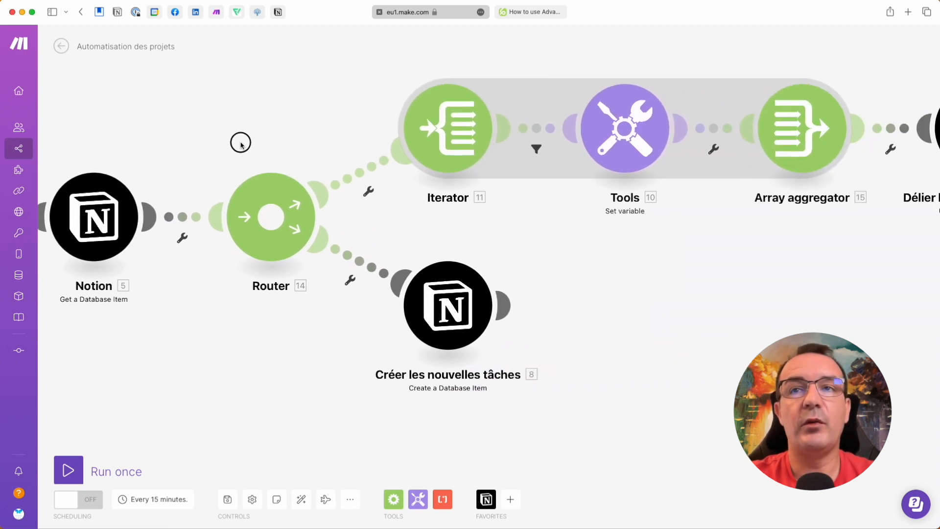
left_click_drag(285, 121, 227, 98)
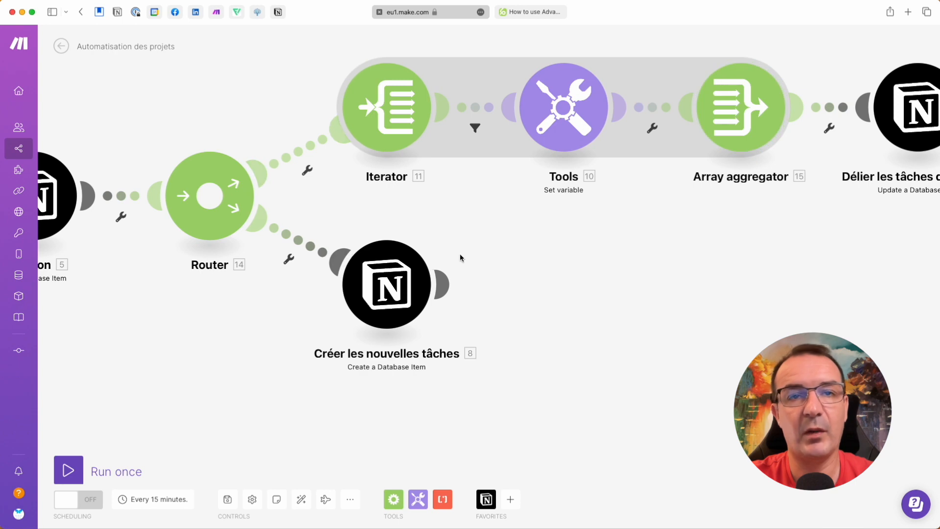
left_click(396, 293)
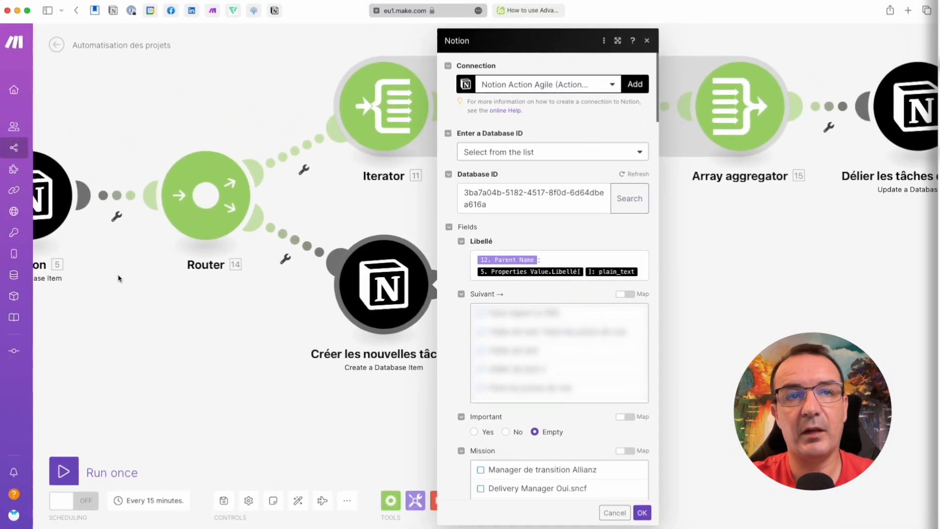
left_click_drag(127, 273, 215, 269)
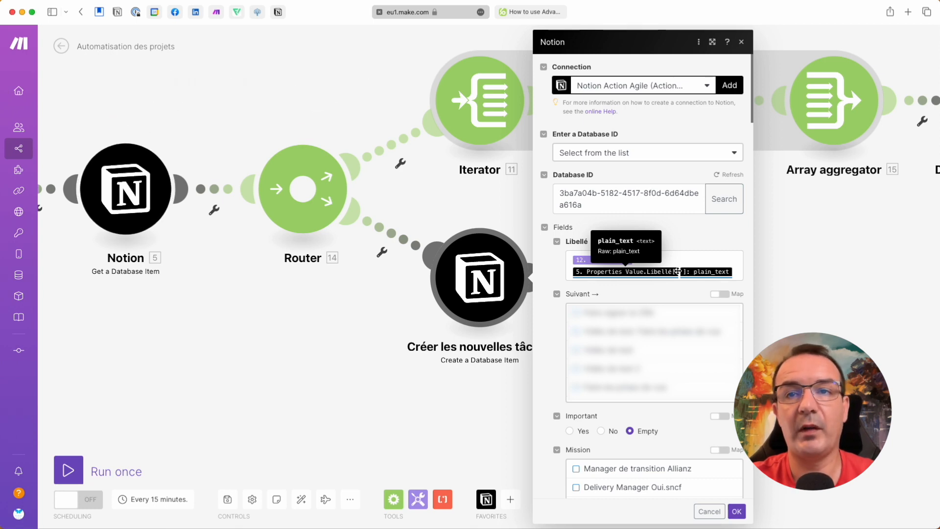
scroll(695, 387, "down", 1)
scroll(743, 402, "down", 1)
scroll(642, 274, "down", 5)
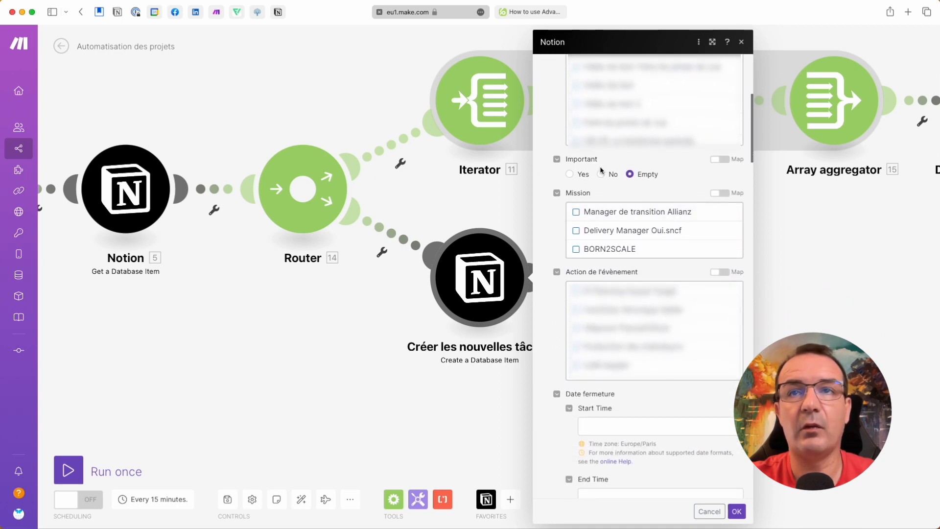
scroll(722, 404, "down", 12)
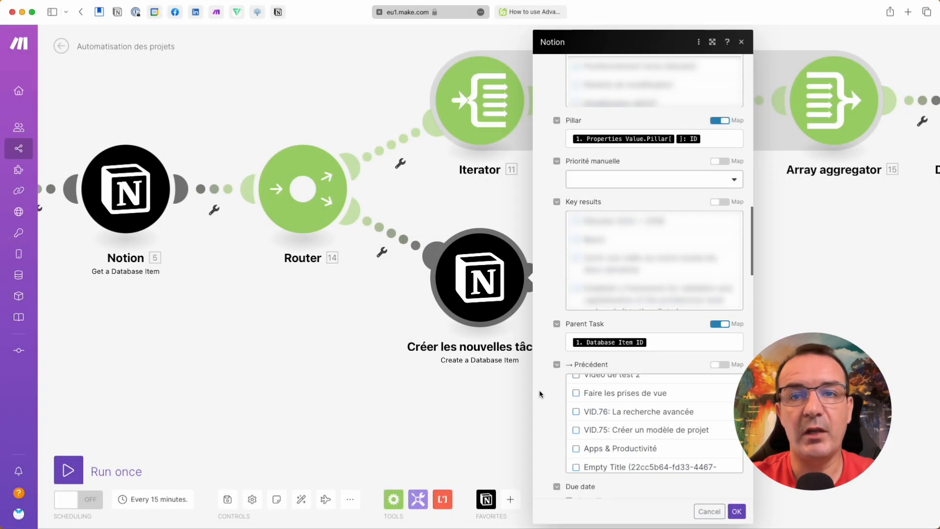
scroll(539, 390, "down", 15)
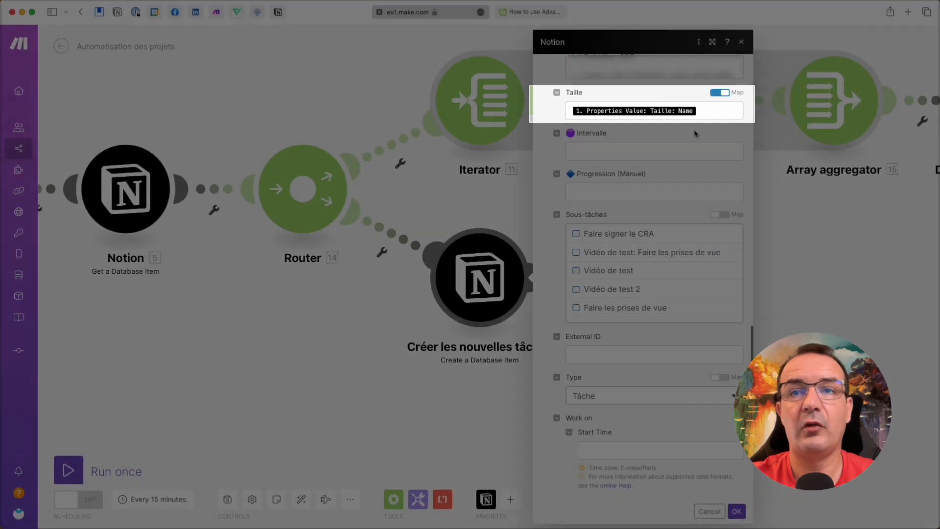
scroll(542, 347, "down", 1)
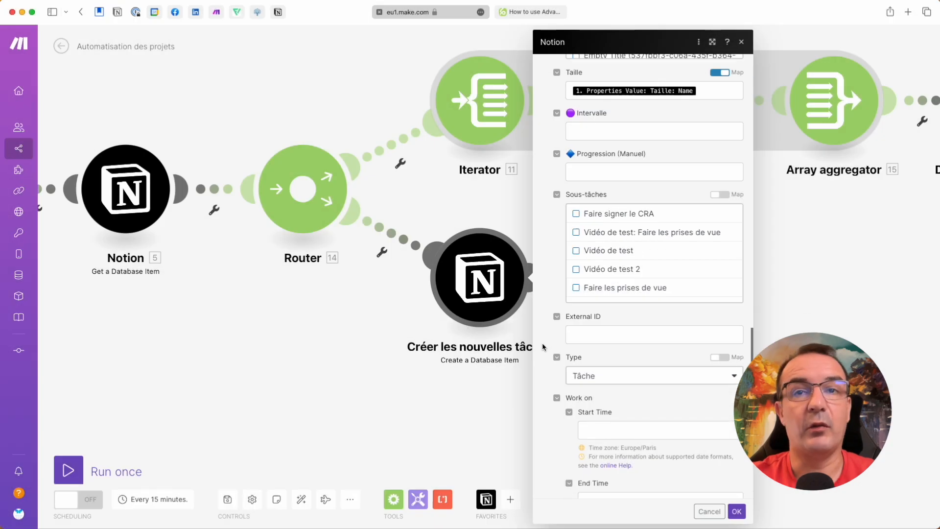
left_click(542, 347)
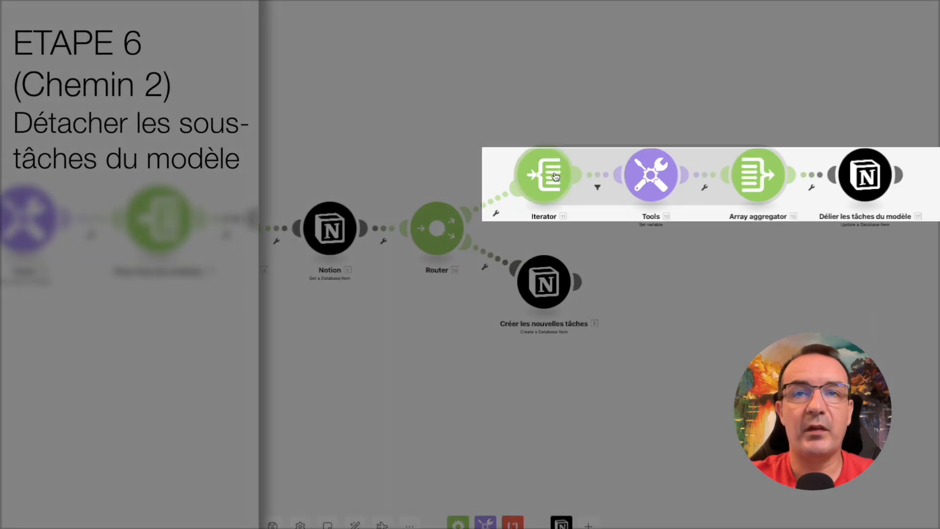
Inspect the array of the Iterator on the router's second path and the Parent ID variable in the Set variable module
left_click(570, 176)
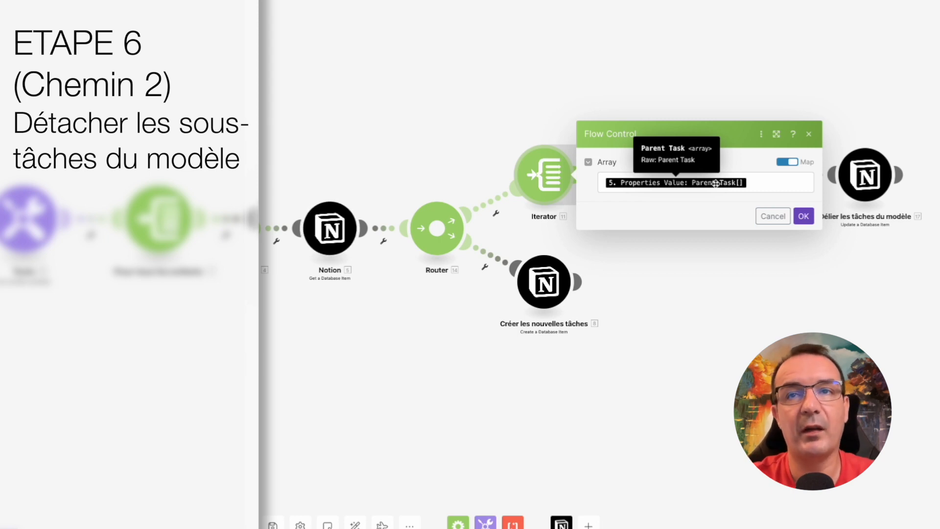
left_click(769, 217)
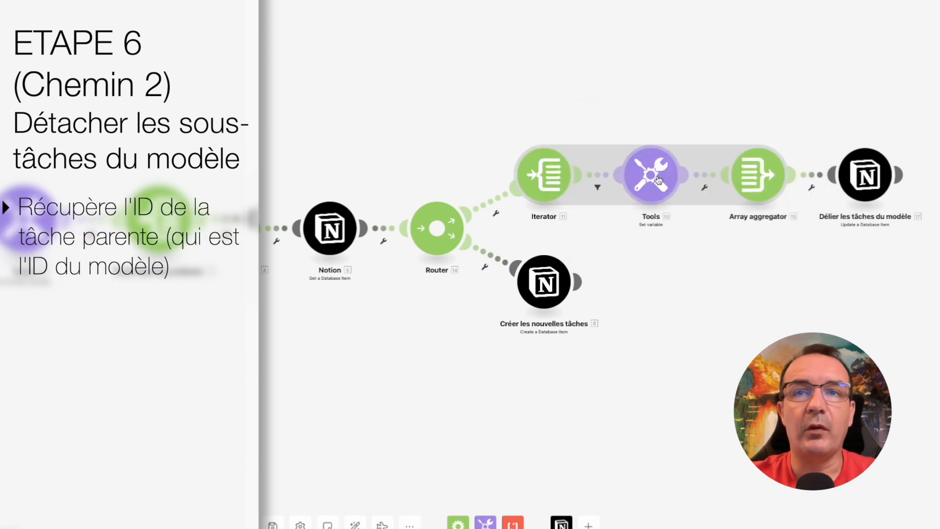
left_click(661, 177)
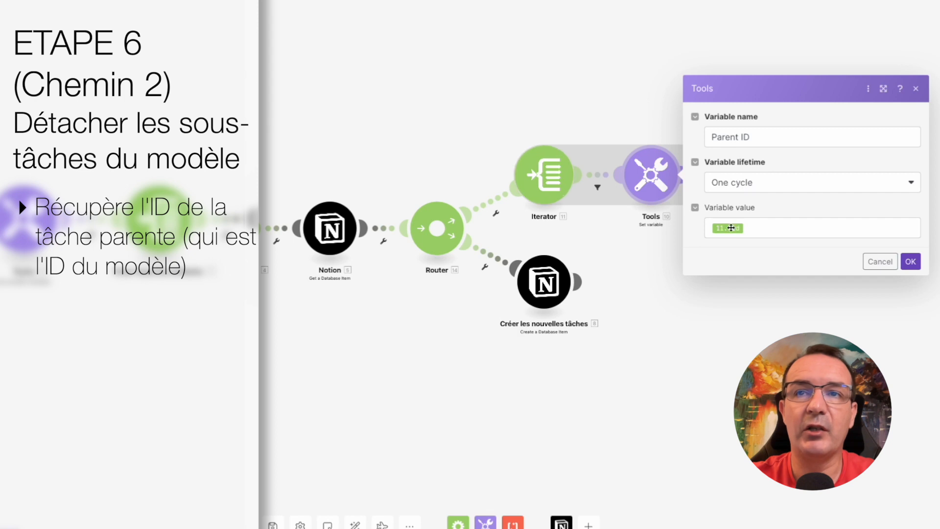
left_click(551, 178)
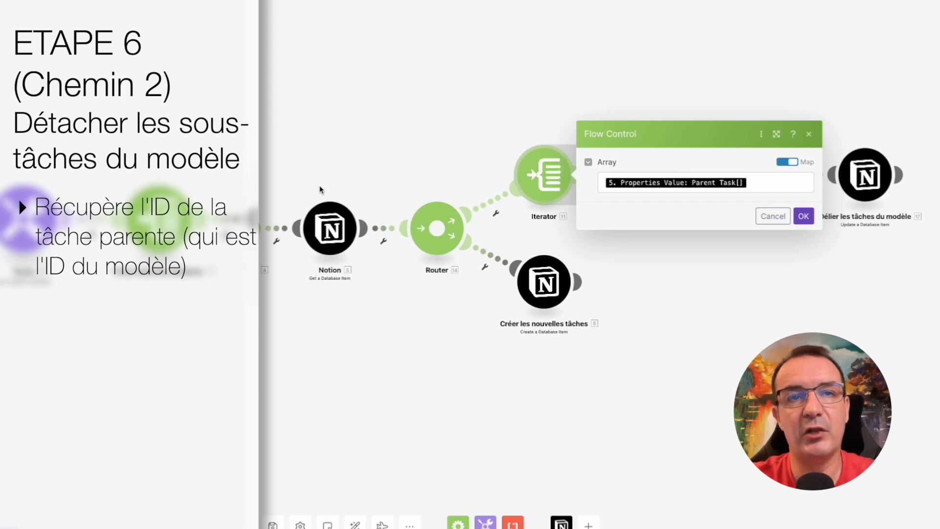
left_click(612, 98)
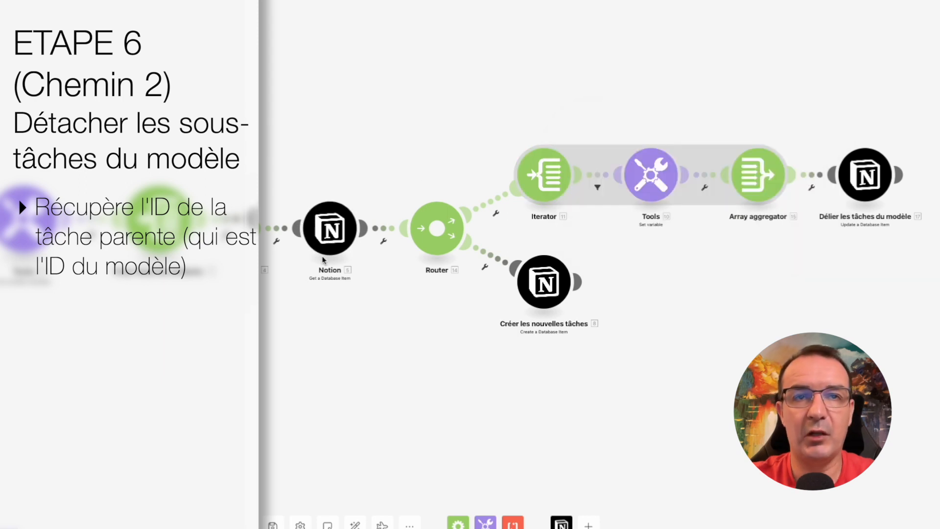
left_click(653, 176)
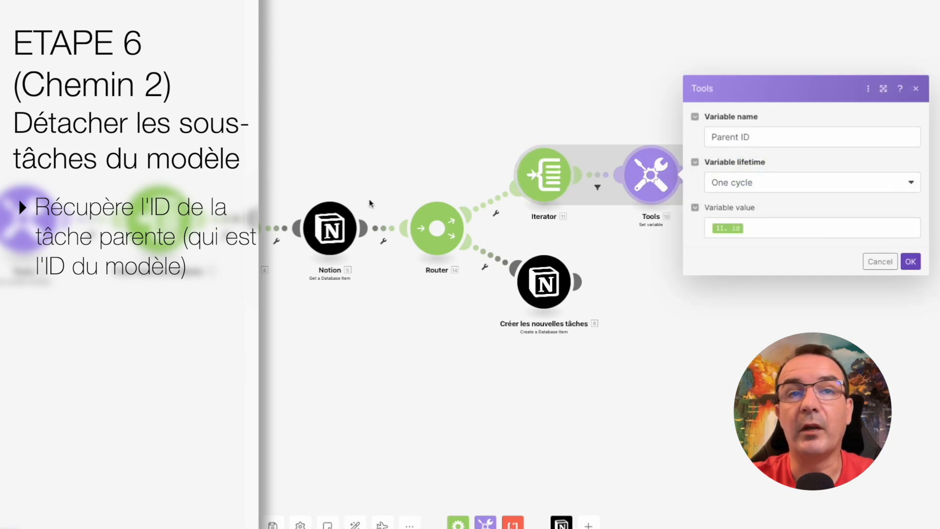
left_click(800, 317)
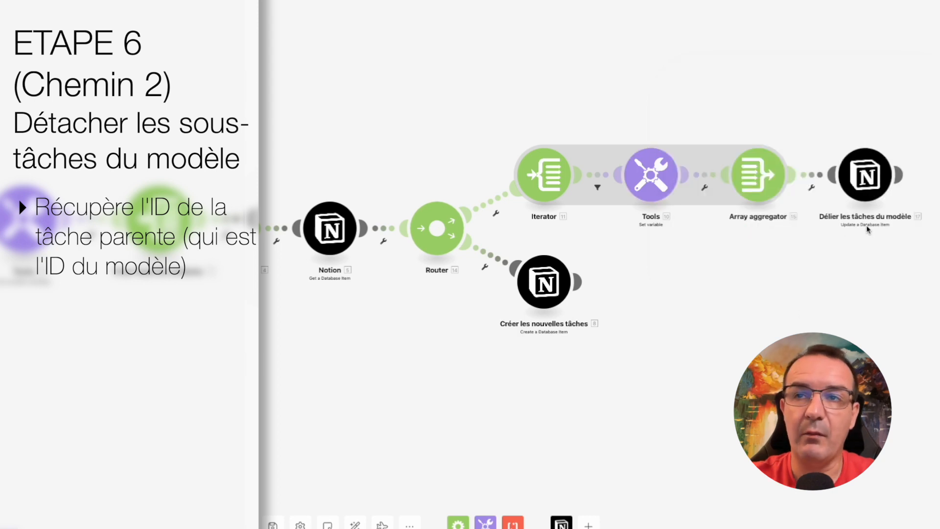
Examine the Database Item ID and Parent Task mappings in the "Délier les tâches du modèle" module, leaving them untouched
left_click(875, 188)
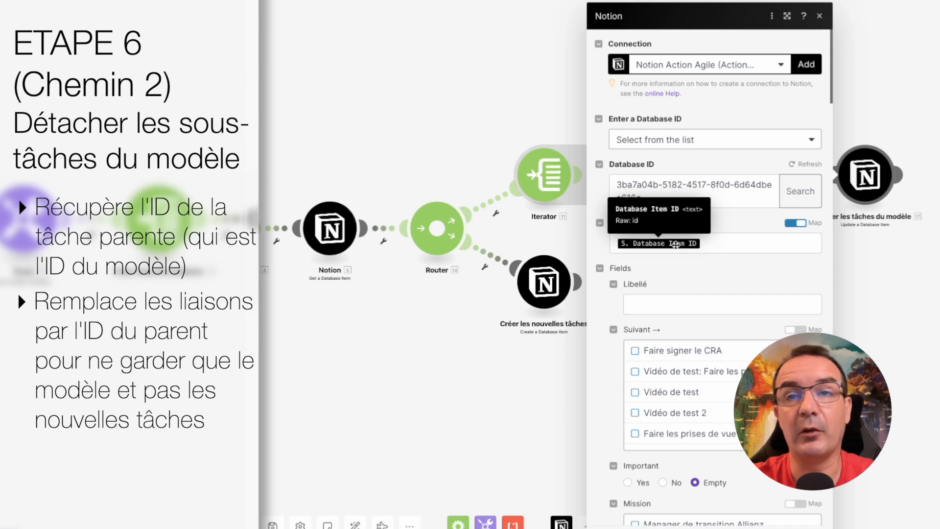
scroll(828, 277, "down", 15)
scroll(829, 277, "down", 10)
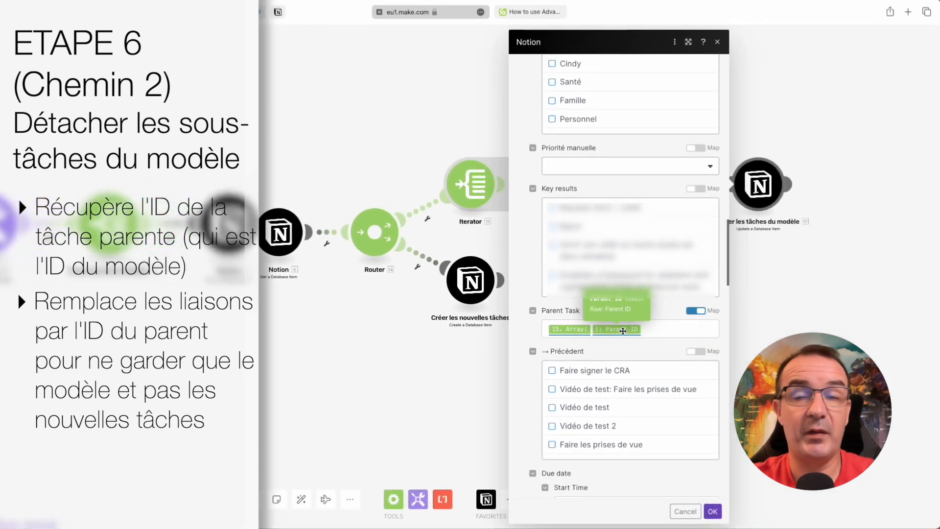
left_click(685, 511)
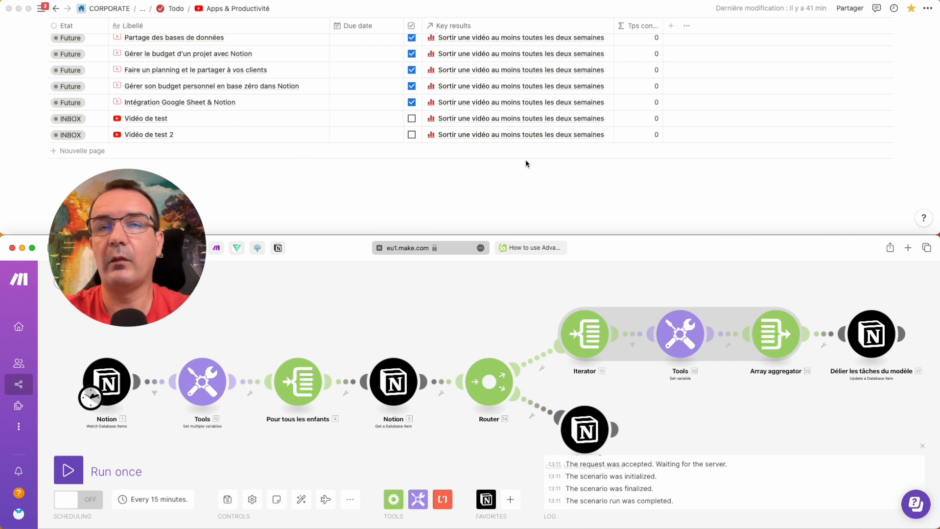
In Notion, add an entry named "VID.76: Test modèle projet" to the video table of Apps & Productivité
left_click(90, 156)
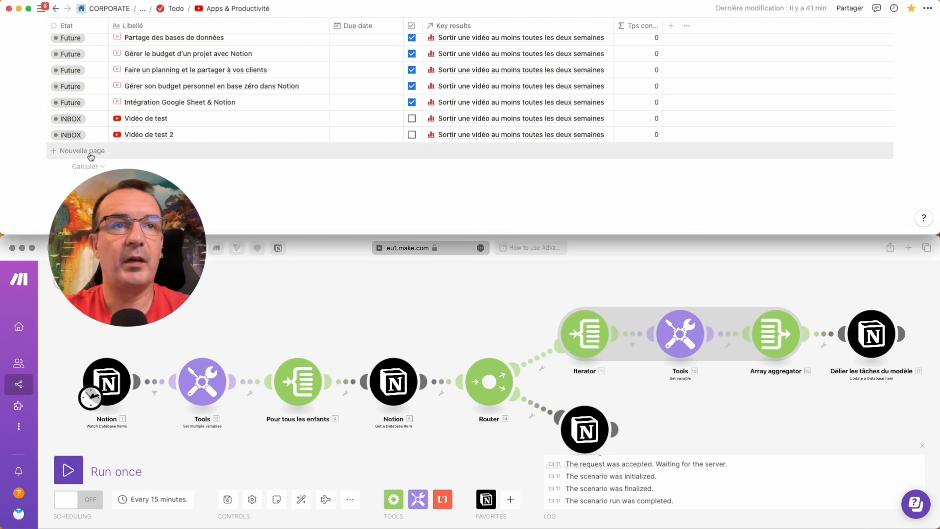
type("VID.76:")
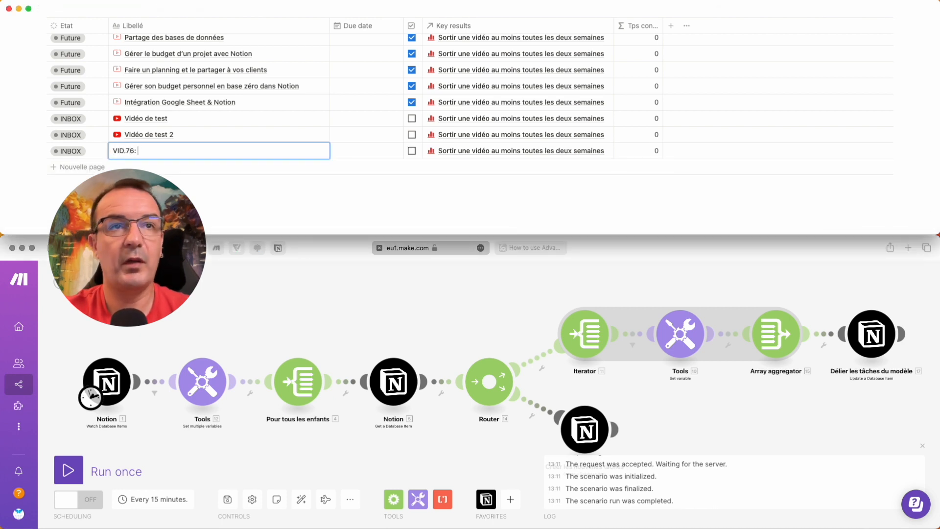
type(" Test modèle pro")
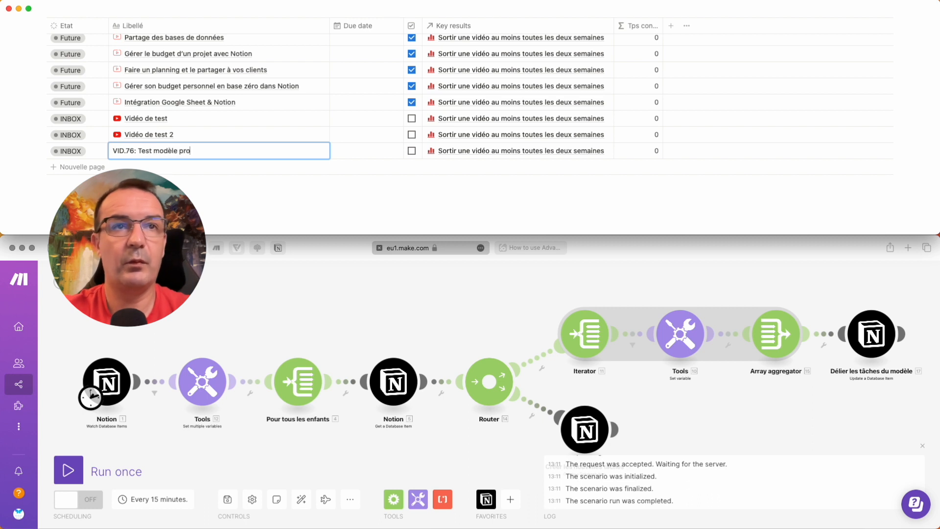
type("jet")
Check the A FAIRE table and the Sous-tâches list of the new VID.76 entry in the side peek, then close it
left_click(305, 151)
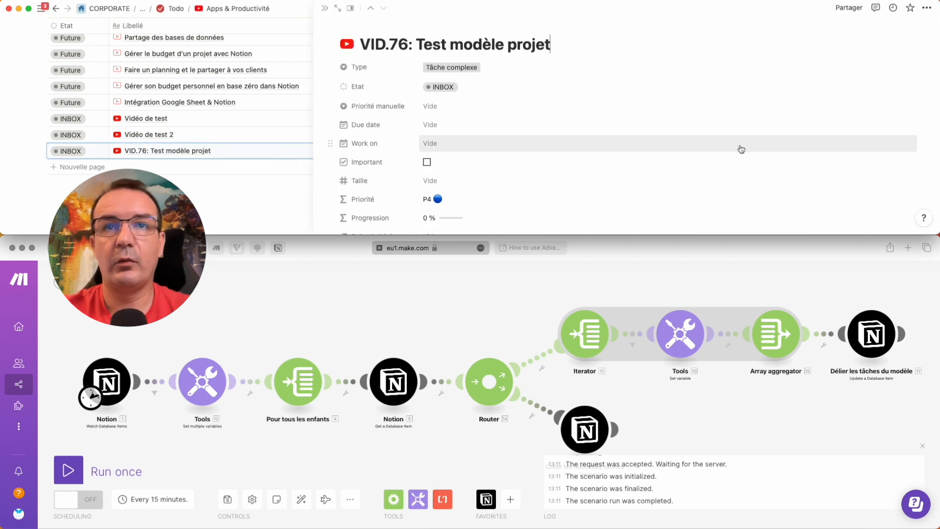
scroll(741, 149, "down", 10)
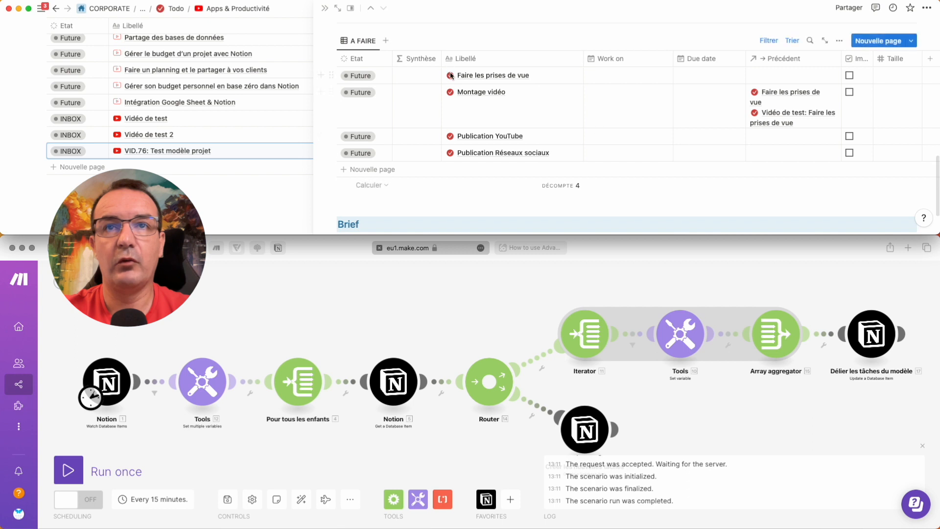
scroll(541, 100, "up", 5)
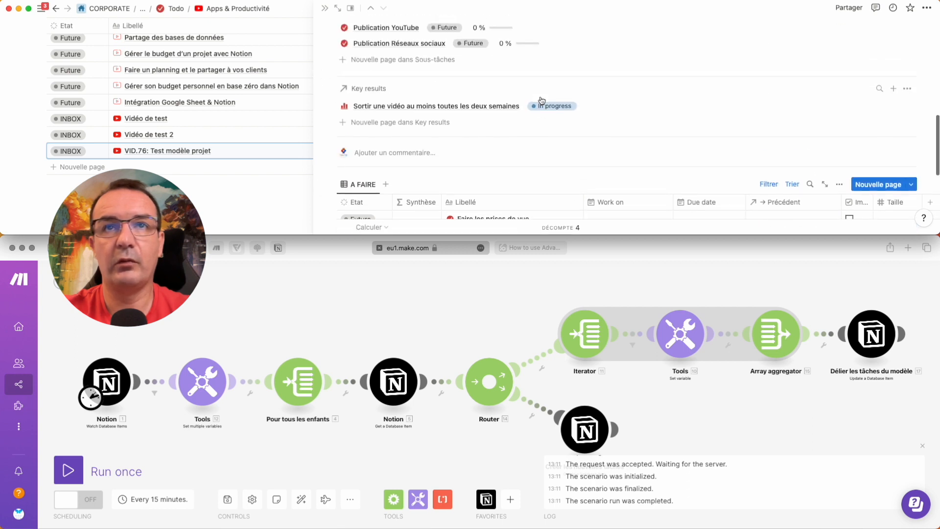
scroll(542, 101, "up", 2)
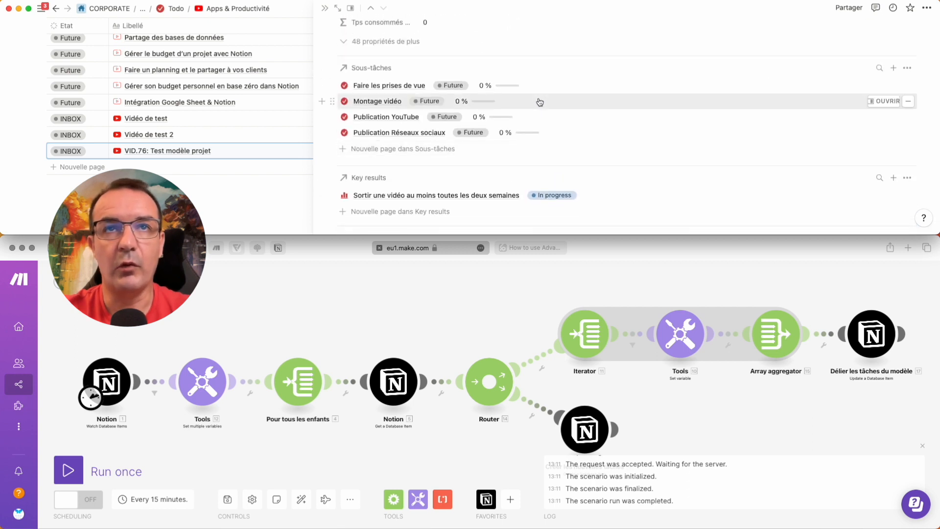
left_click(324, 7)
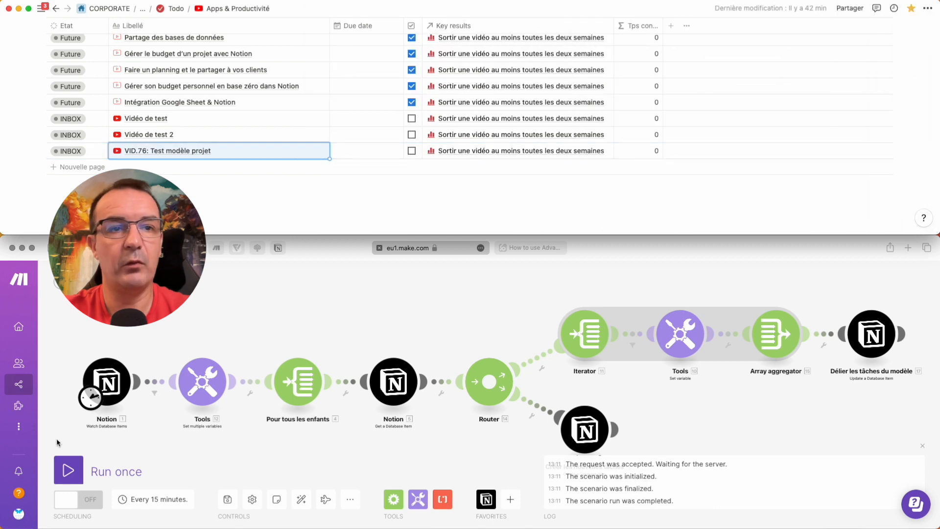
Show the Sous-tâches of "VID.76: Test modèle projet" as a full page and run the Make scenario once
left_click(301, 151)
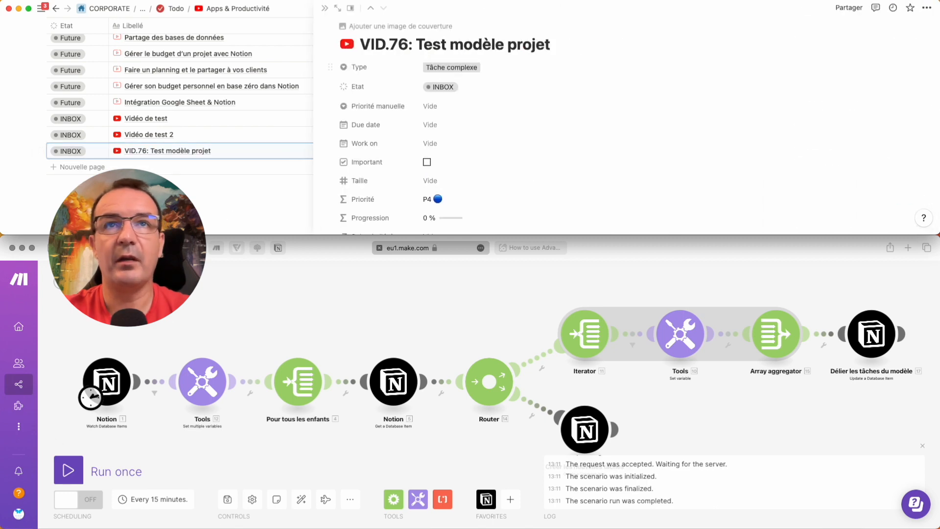
left_click(337, 8)
scroll(465, 129, "down", 5)
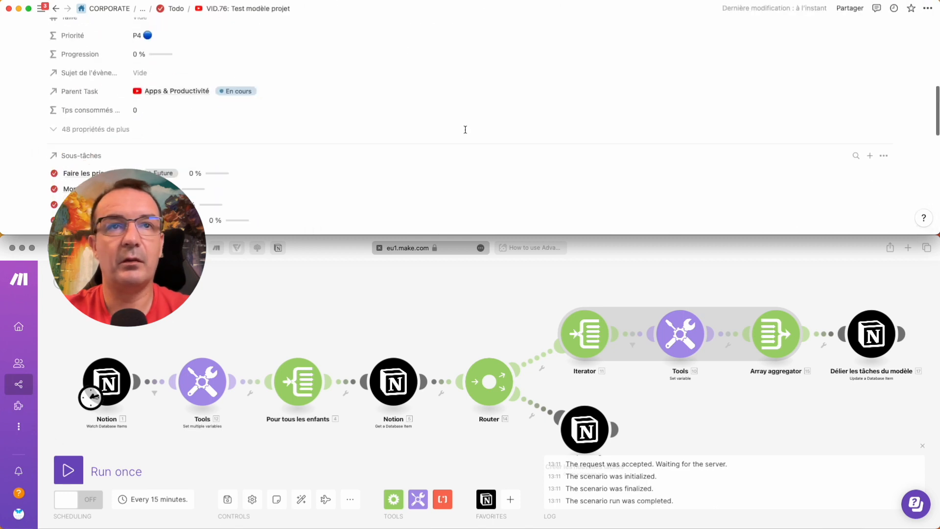
scroll(465, 130, "down", 3)
scroll(463, 132, "up", 1)
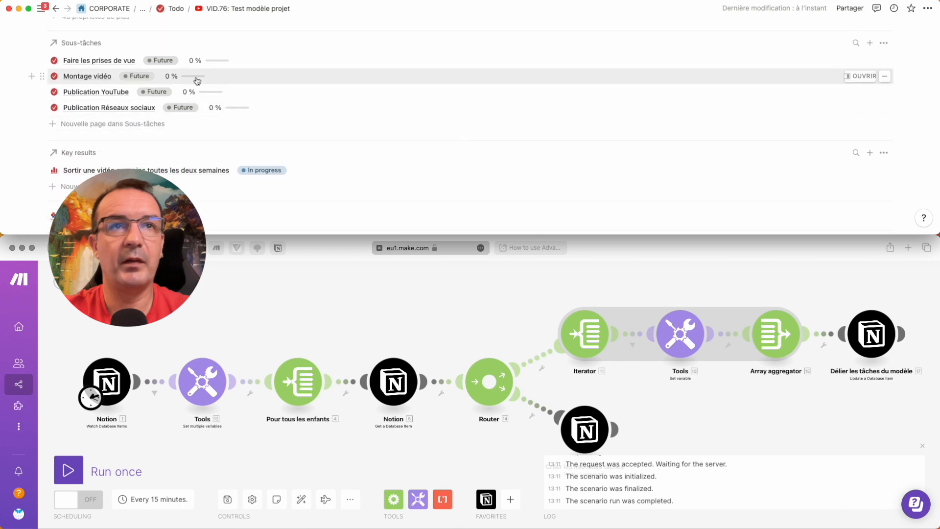
left_click(53, 472)
left_click(68, 470)
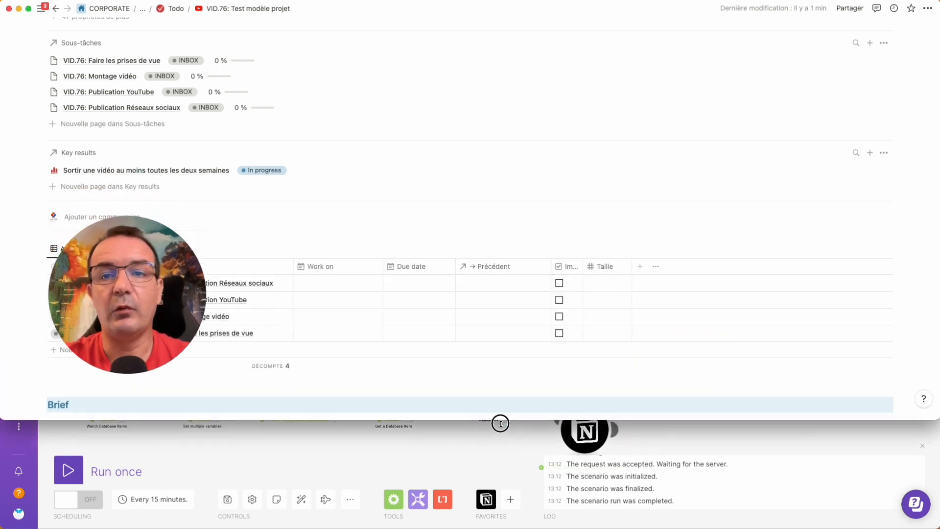
Review the VID.76 page's sub-tasks in Notion and set the Etat of "VID.76: Publication Réseaux sociaux" to En cours
scroll(397, 213, "up", 10)
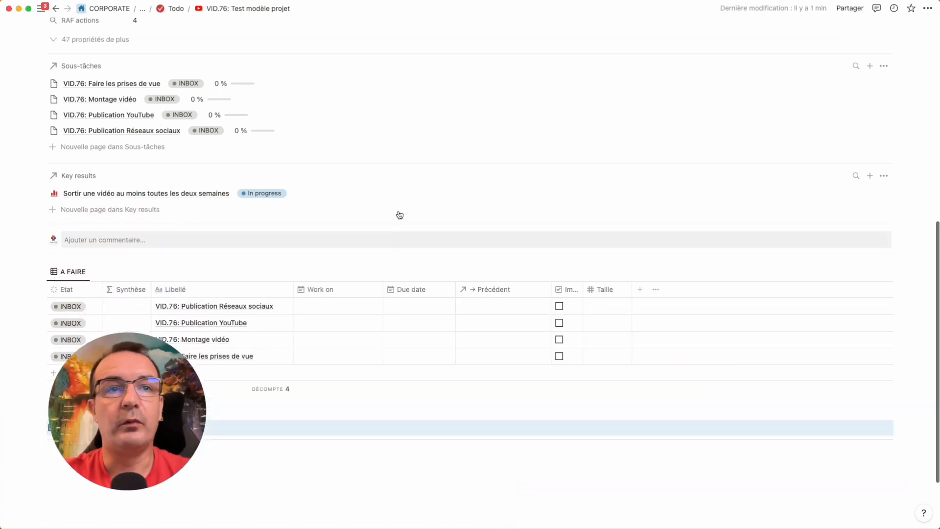
scroll(399, 214, "down", 6)
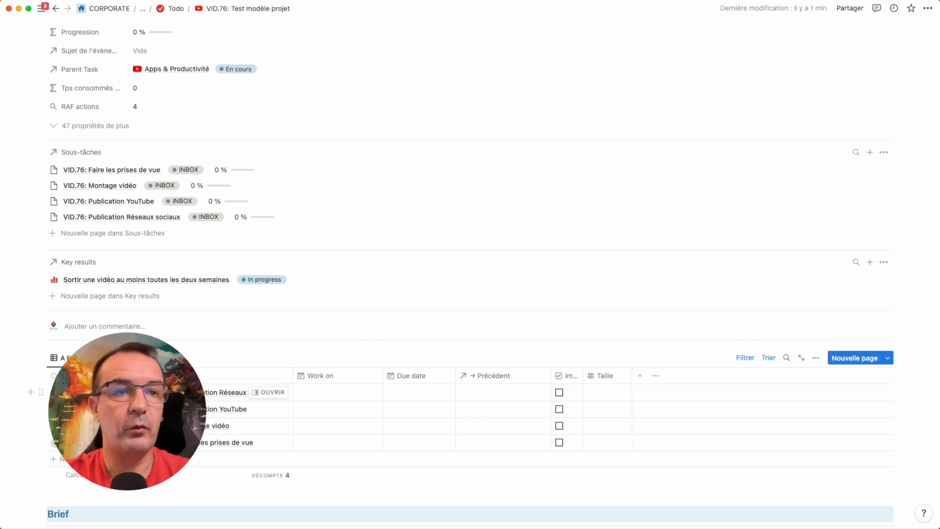
left_click(88, 392)
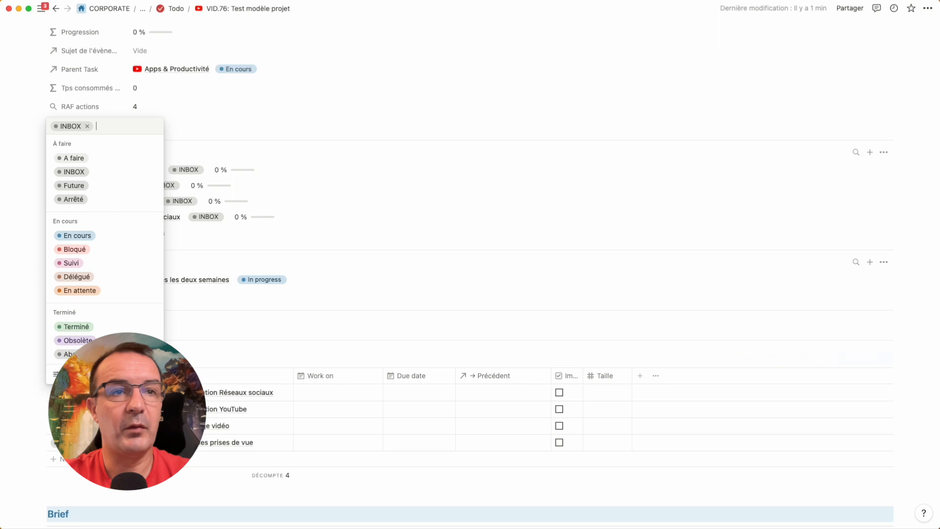
left_click(101, 238)
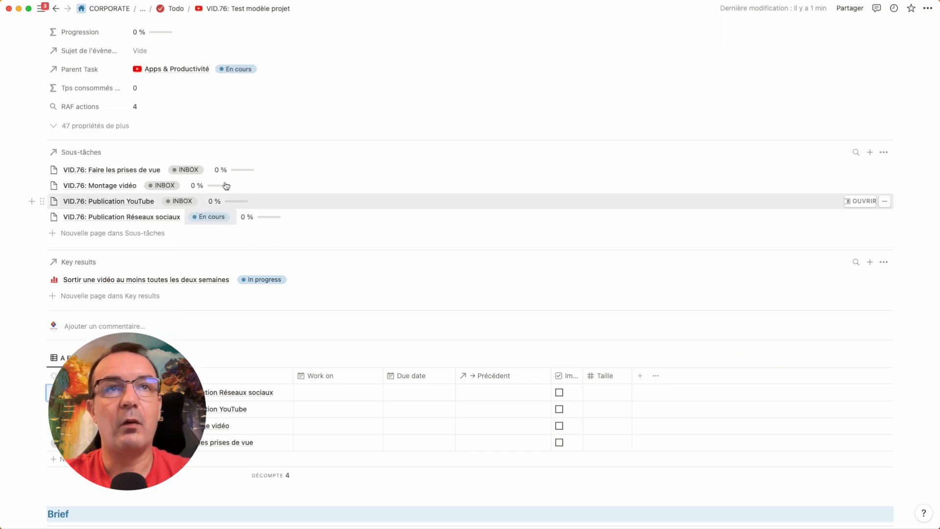
Return to Apps & Productivité and open the Vidéo YouTube template for editing to check its Sous-tâches and their states
left_click(55, 8)
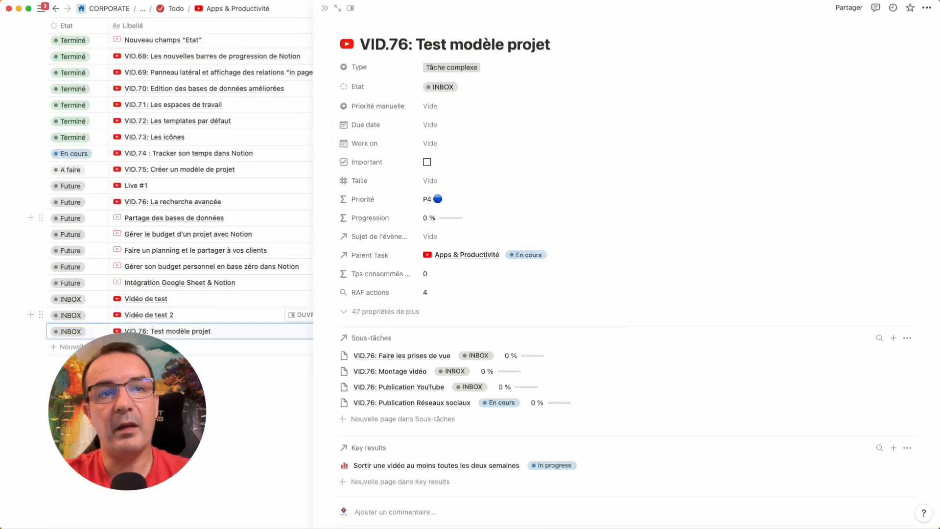
left_click(187, 290)
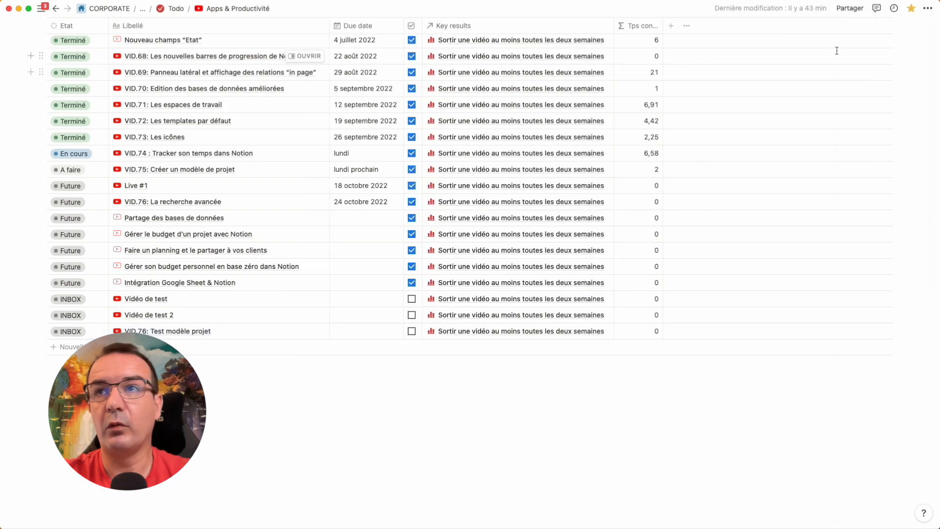
scroll(832, 59, "up", 15)
left_click(887, 150)
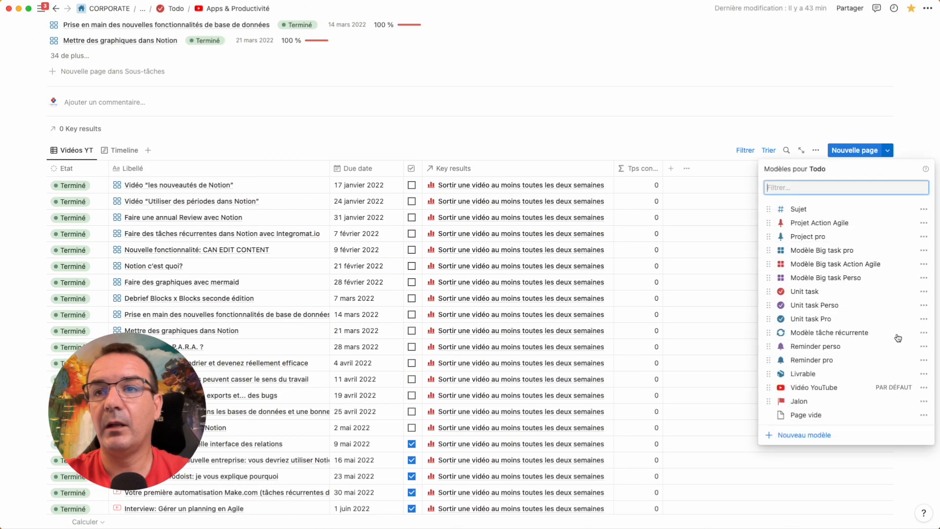
left_click(922, 389)
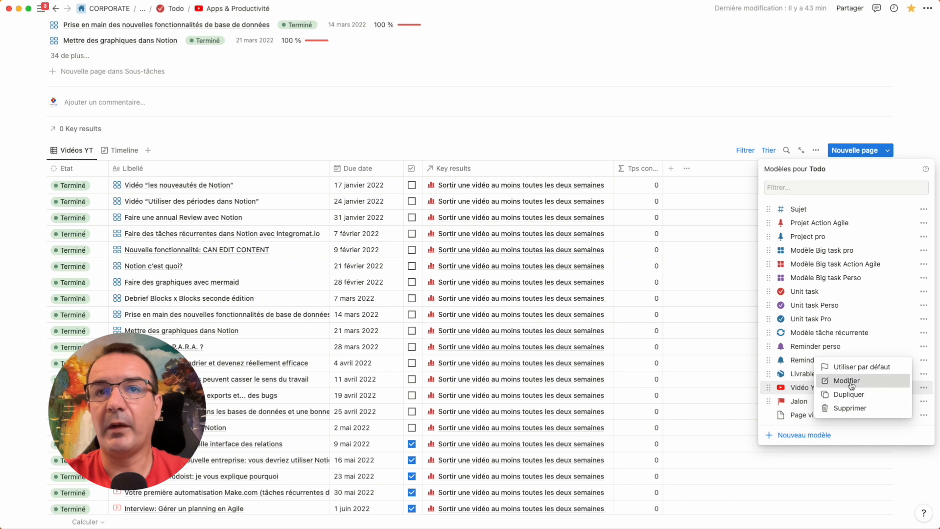
left_click(846, 380)
scroll(509, 257, "down", 10)
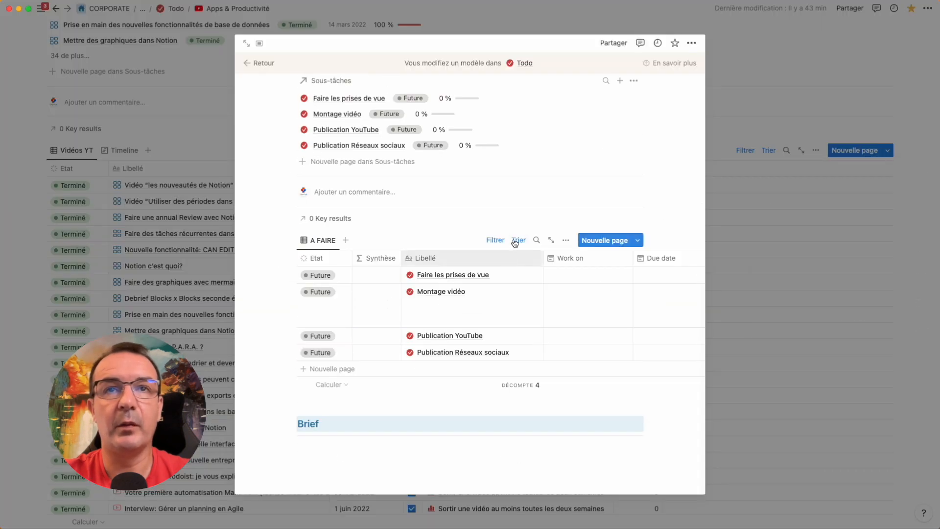